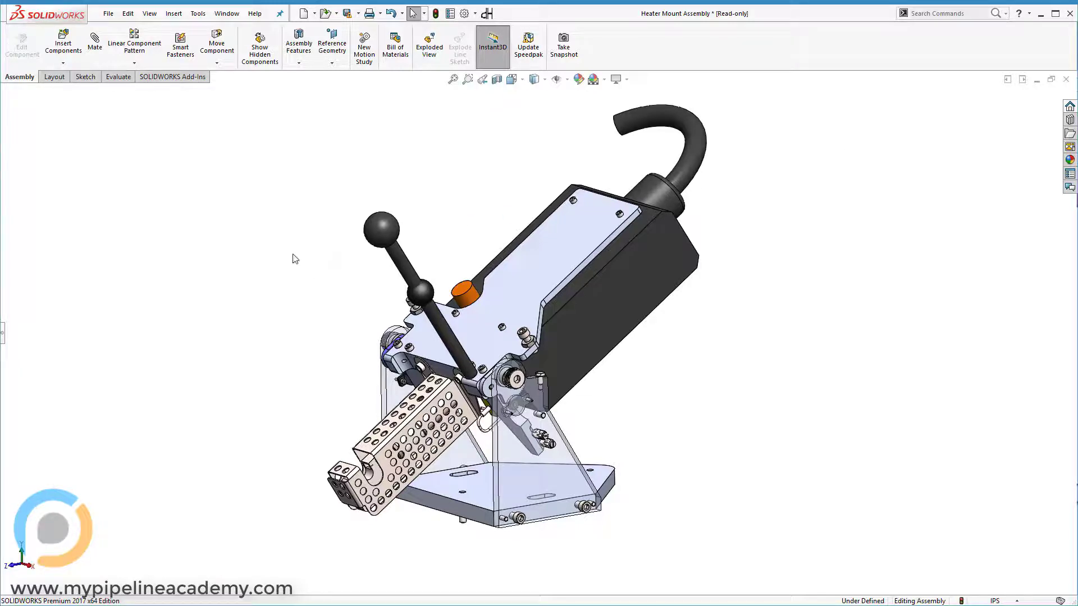
Select the shoulder screw of the pivot joint next to the lever handle and expand it in the design tree.
key("Left")
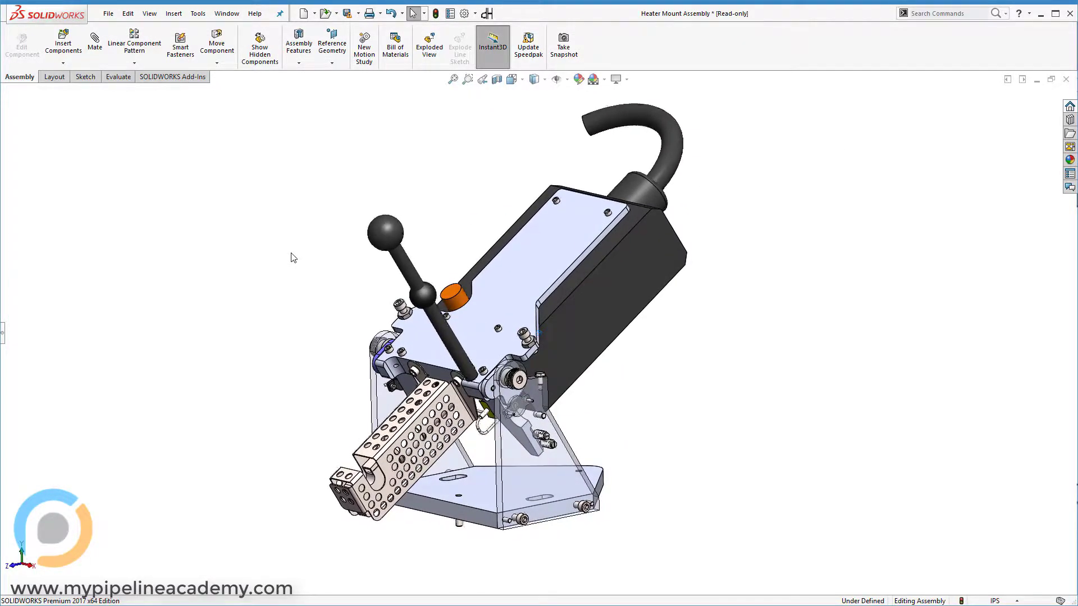
key("shift+z")
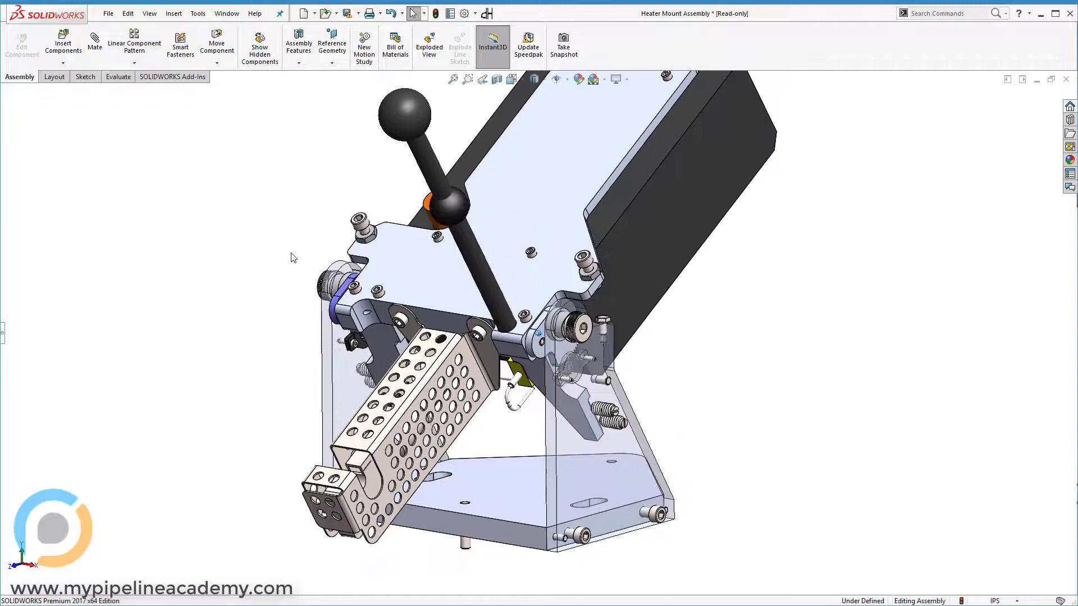
key("shift+z")
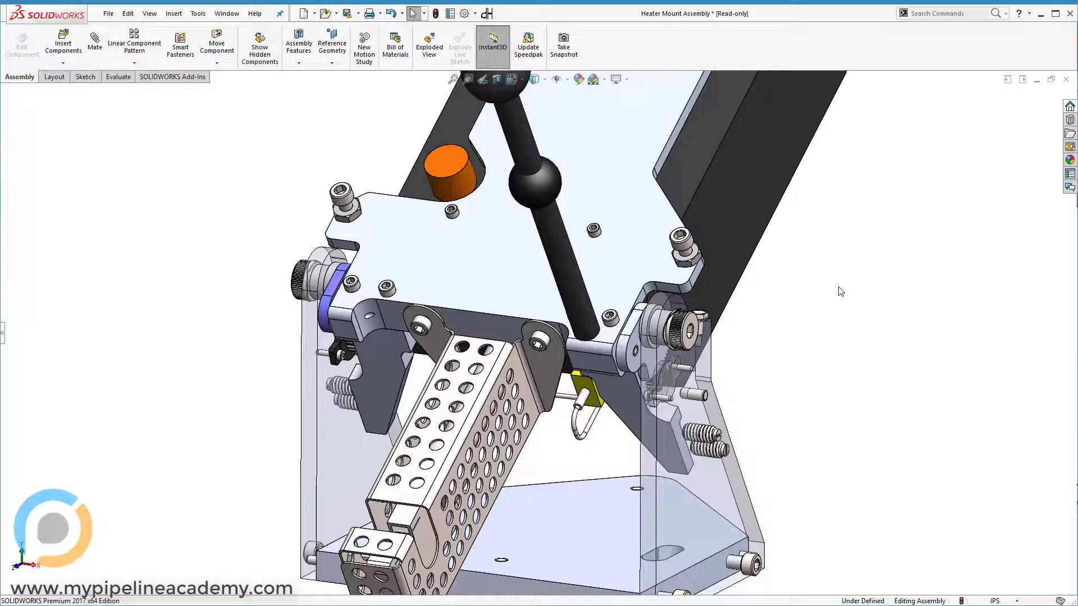
scroll(840, 291, "down", 5)
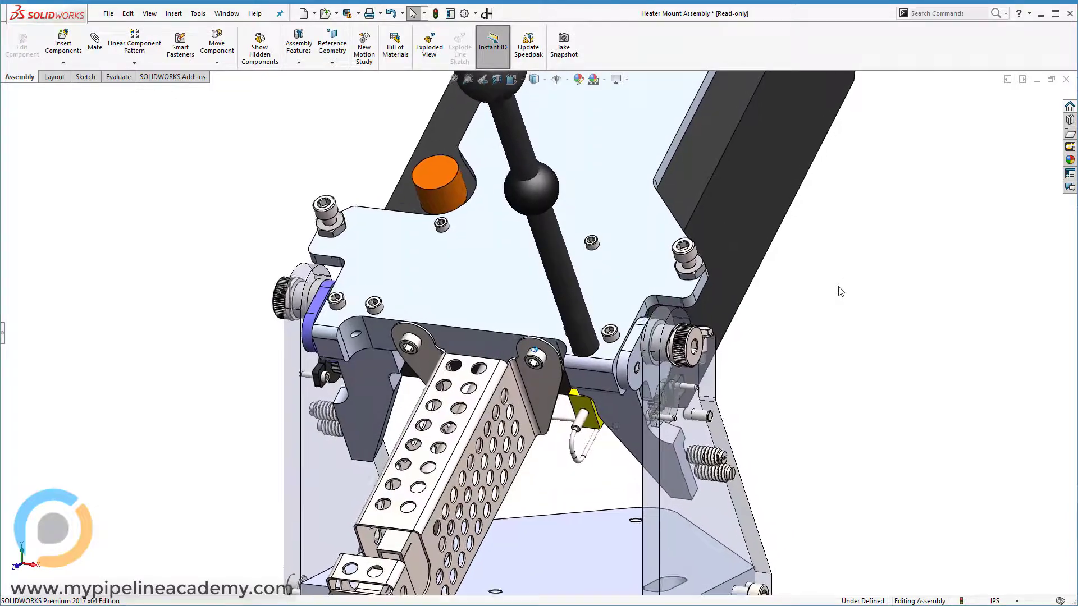
left_click(730, 320)
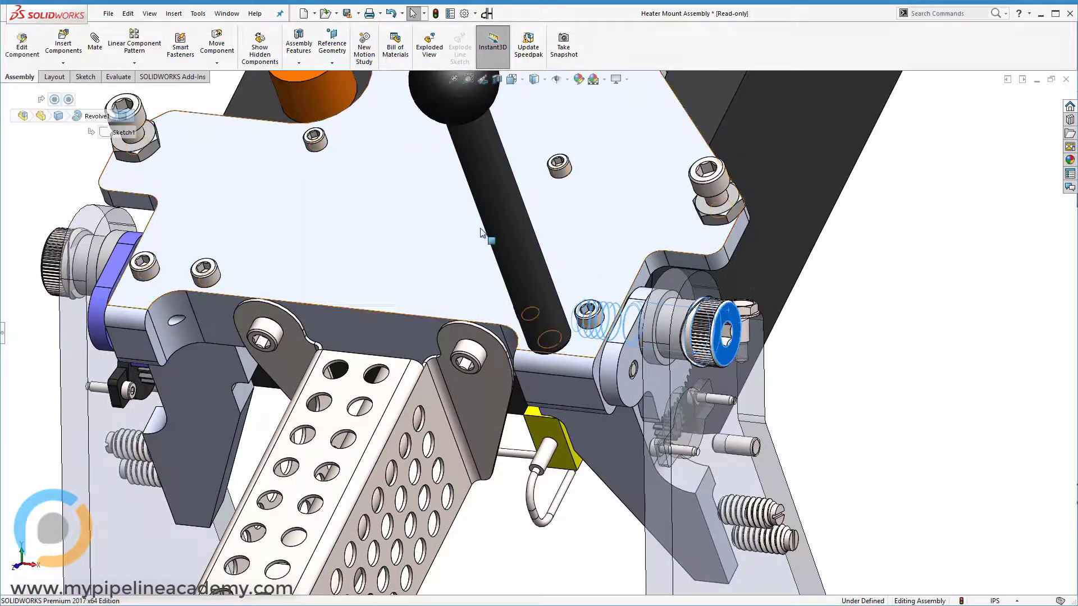
left_click(3, 337)
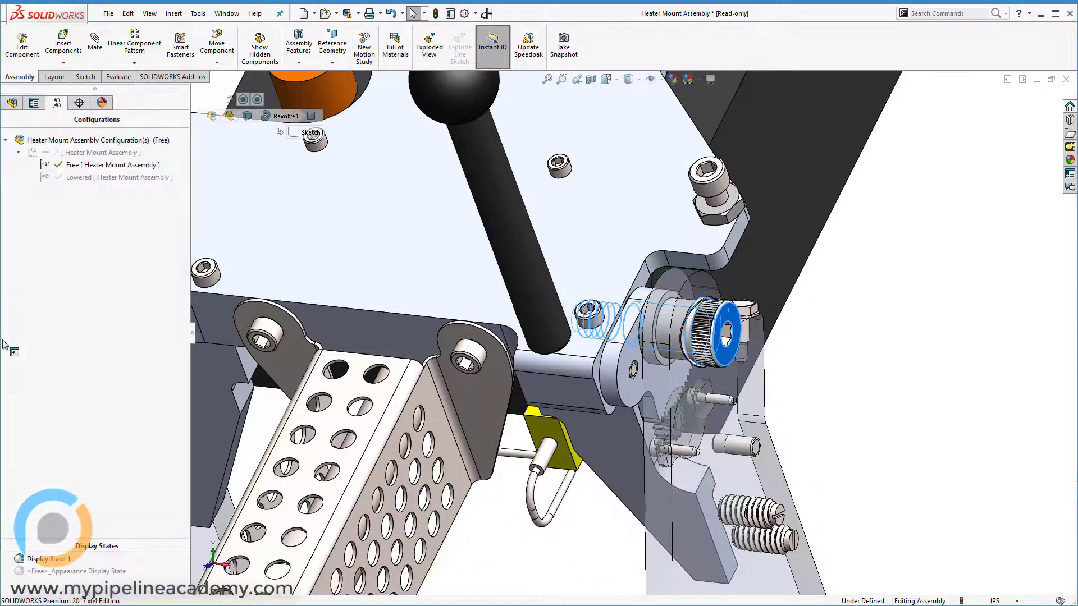
left_click(12, 102)
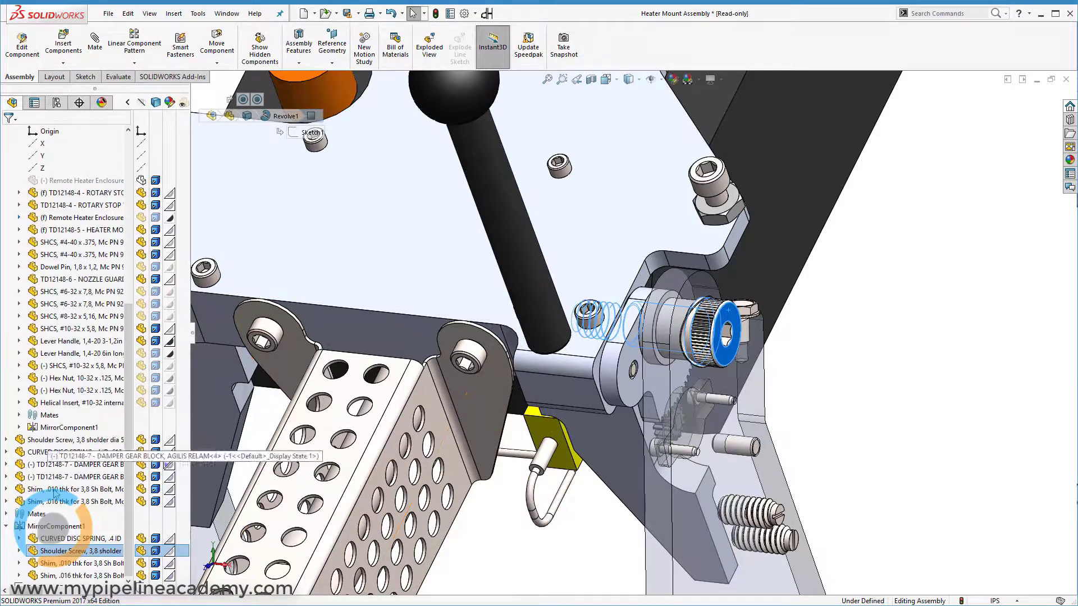
scroll(39, 440, "down", 1)
left_click(19, 513)
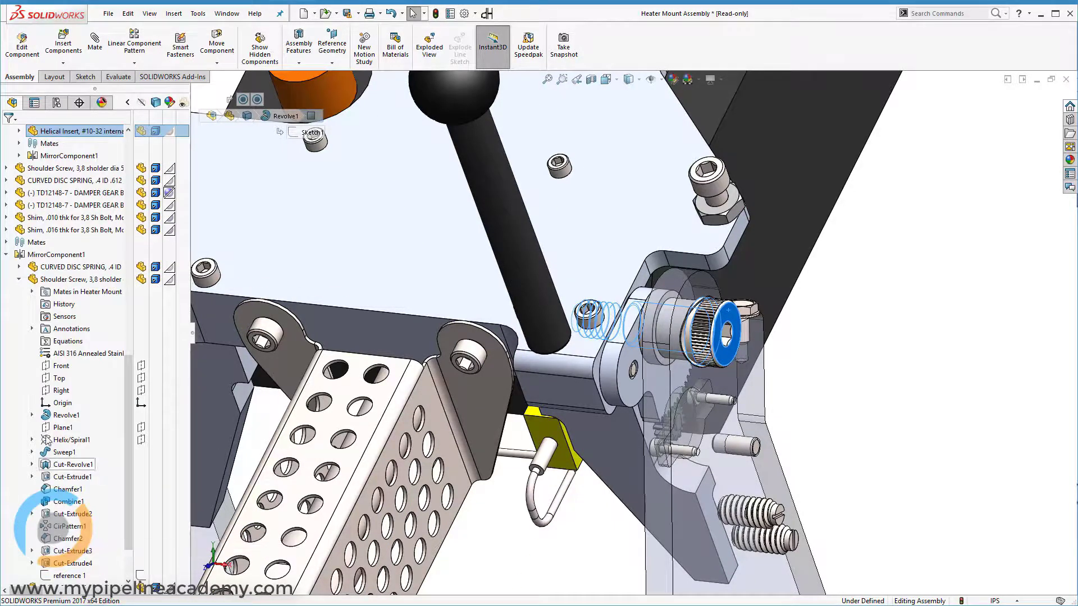
Create a section view of the assembly through the shoulder screw's Top plane with a 0 in offset.
left_click(59, 377)
left_click(593, 79)
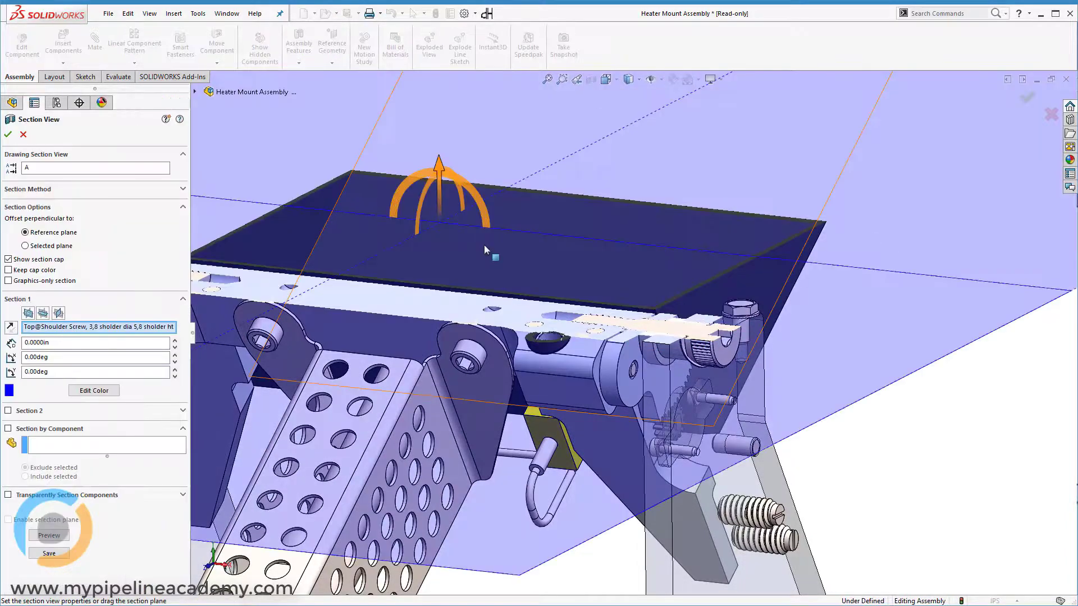
left_click(8, 134)
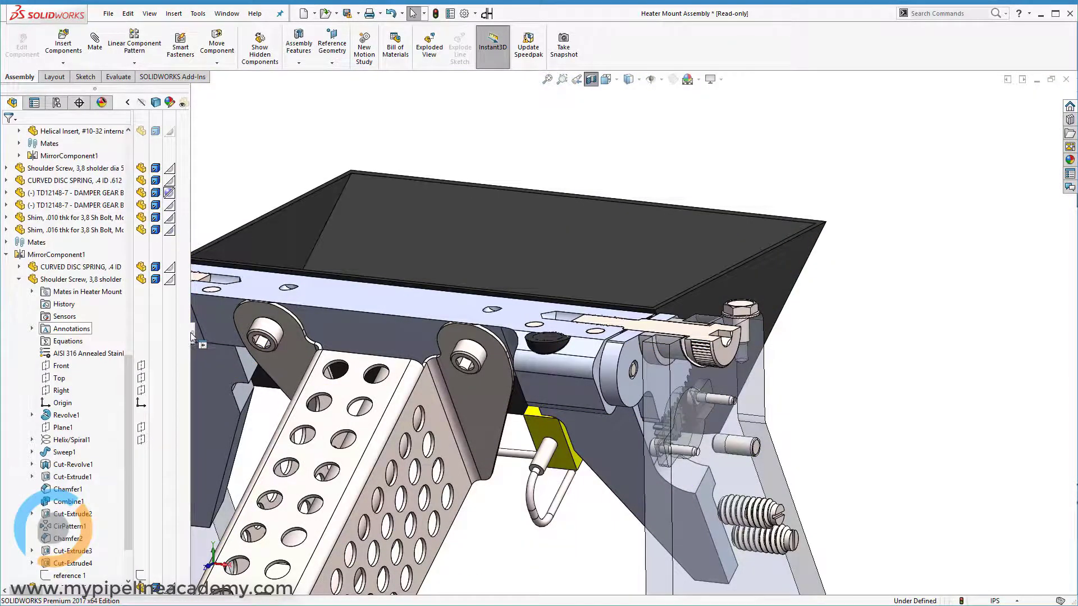
left_click(190, 331)
left_click(958, 285)
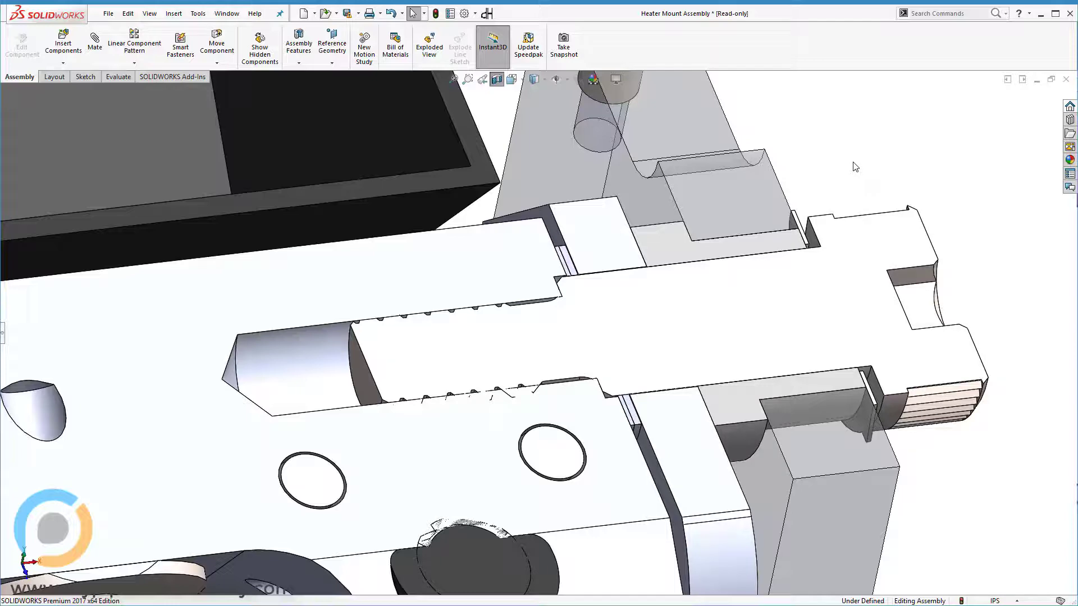
Examine the sectioned shoulder screw joint, including the threads, flange sleeve bearing and disc spring under the head.
middle_click_drag(758, 321, 719, 288)
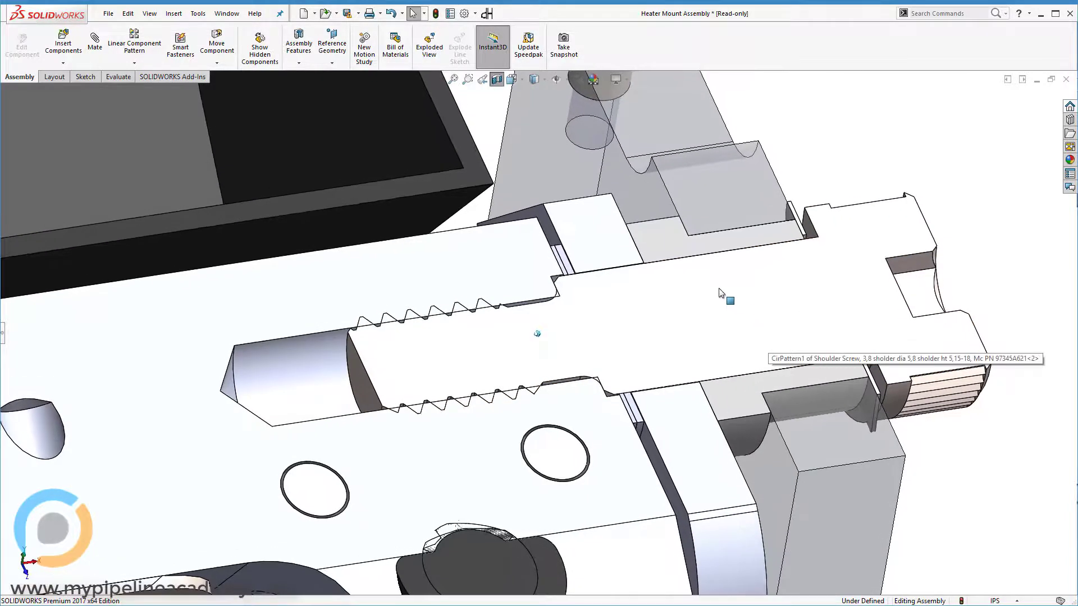
scroll(859, 133, "down", 3)
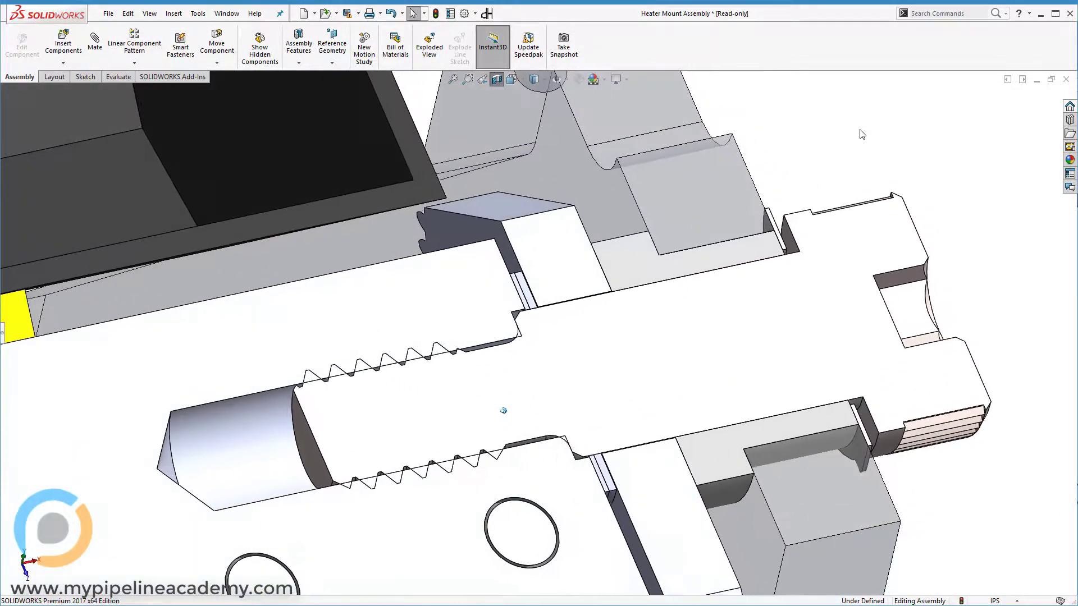
middle_click_drag(862, 135, 730, 281)
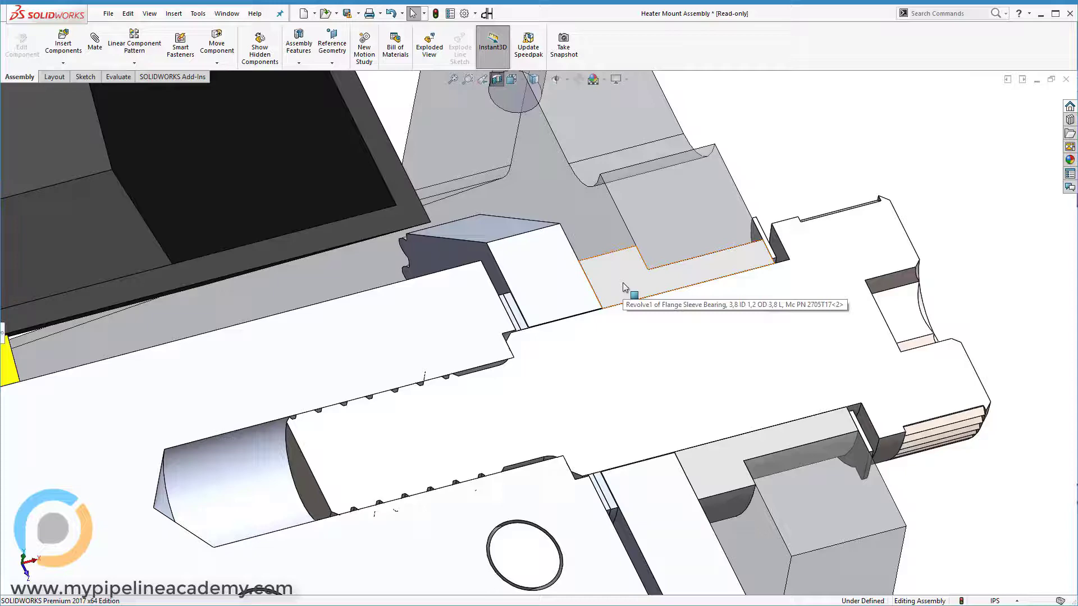
middle_click_drag(623, 287, 785, 159)
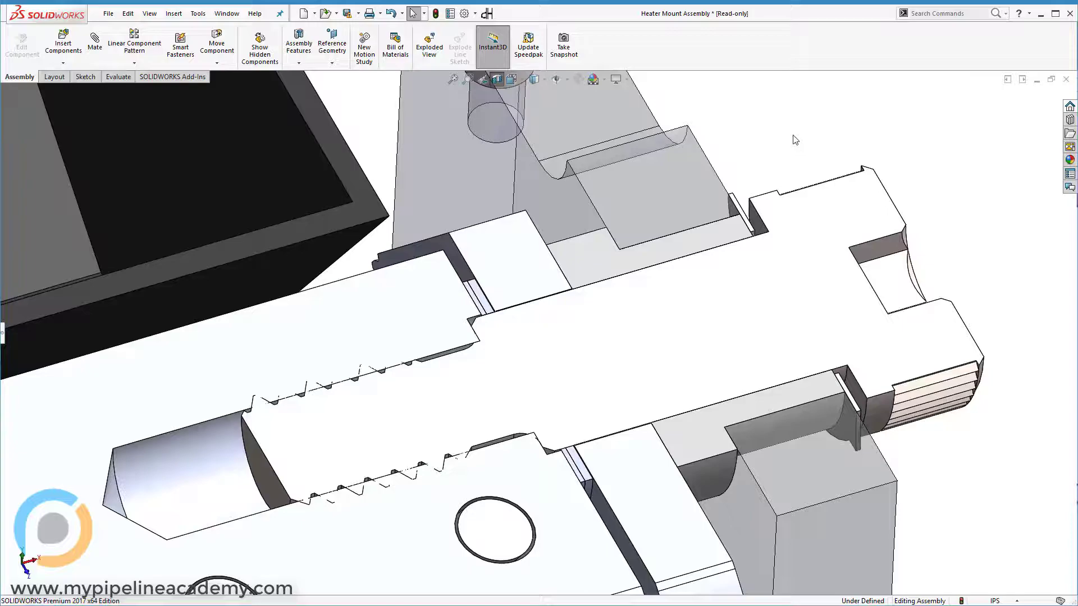
middle_click_drag(794, 137, 903, 352)
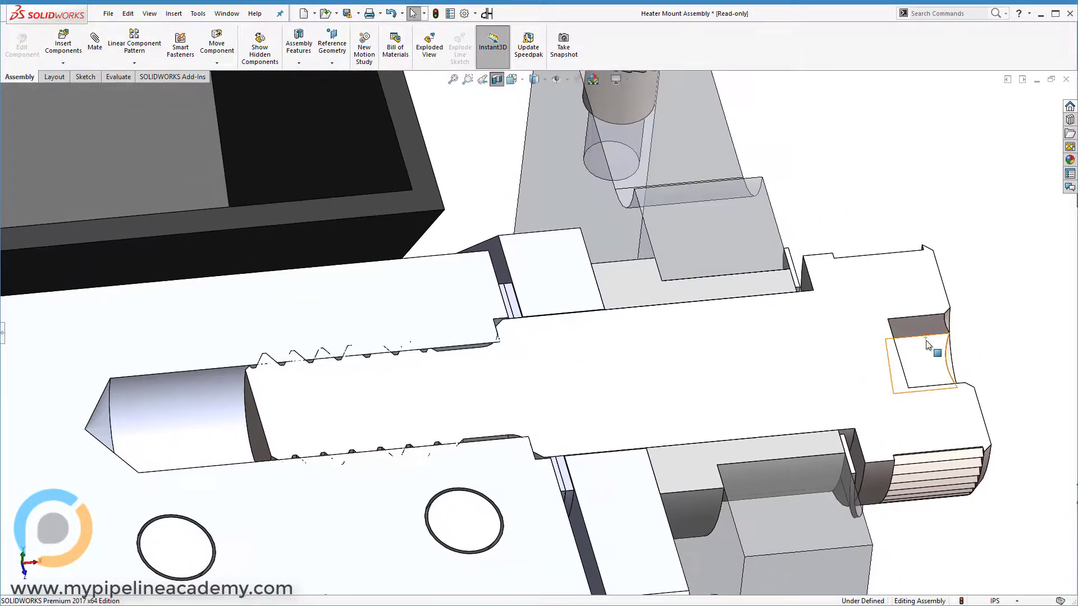
scroll(871, 173, "up", 5)
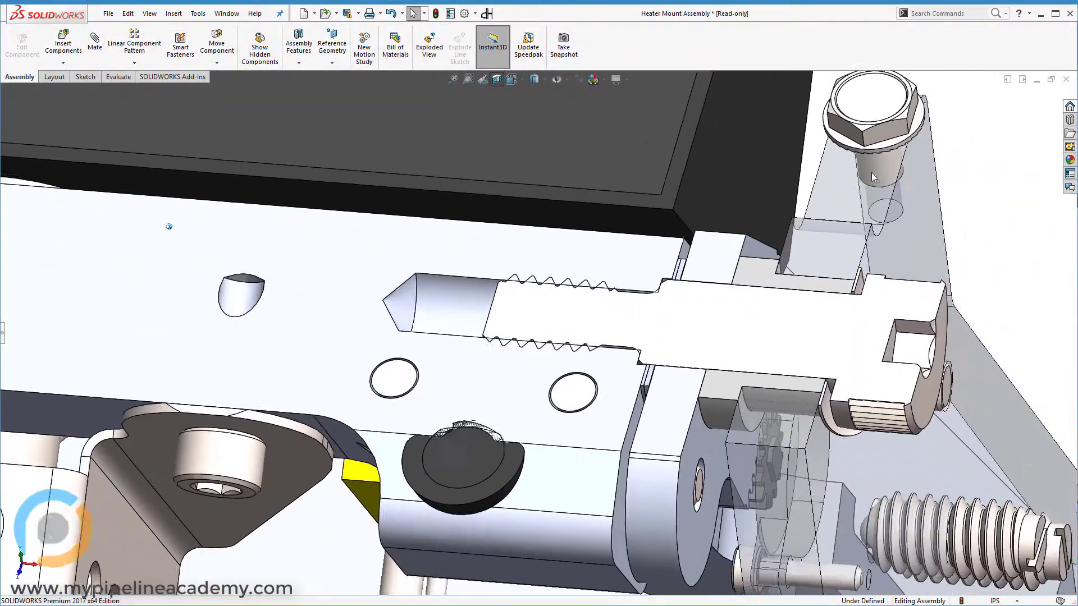
scroll(738, 308, "down", 6)
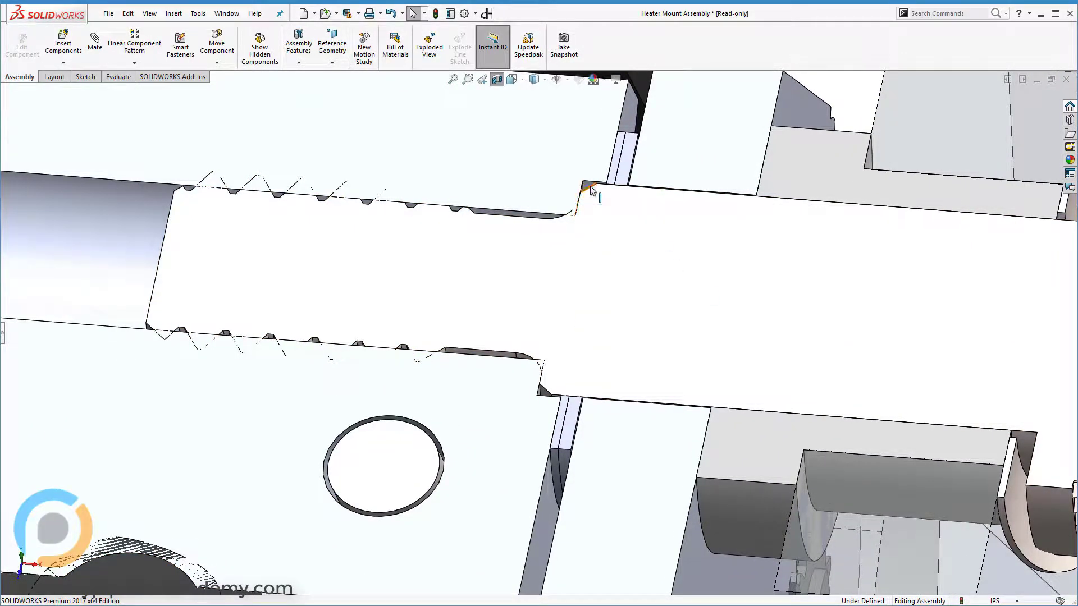
Make the heater mount plate around the shoulder screw's threads transparent.
left_click(564, 168)
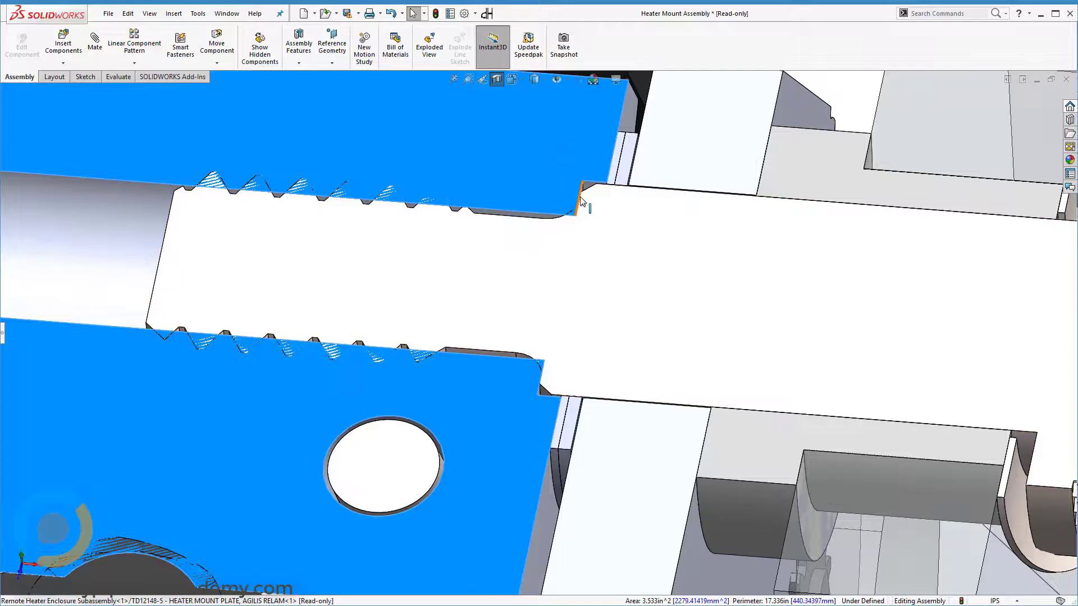
right_click(537, 220)
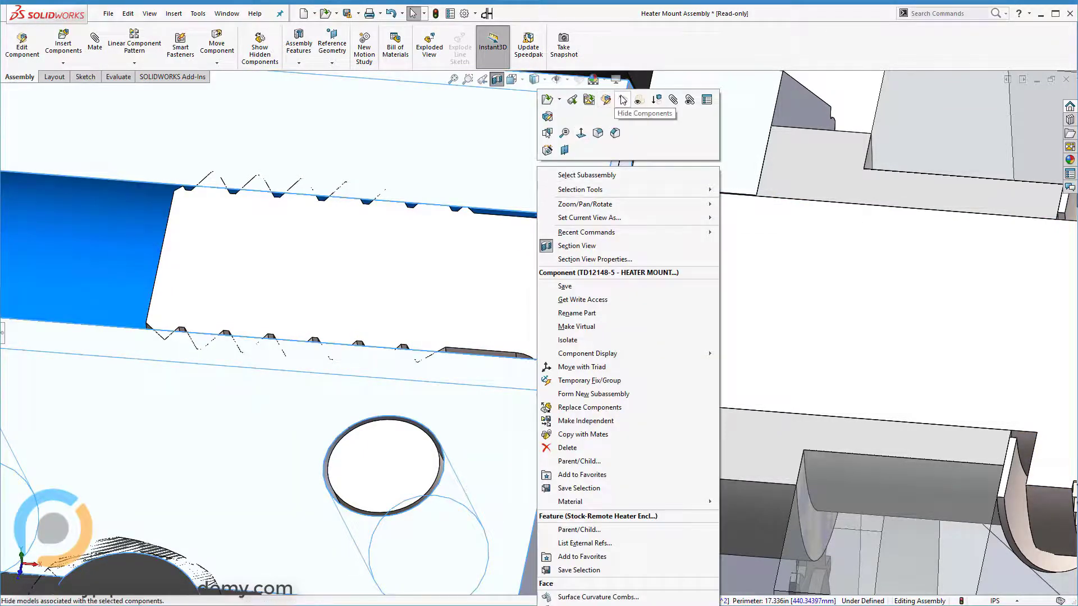
left_click(639, 102)
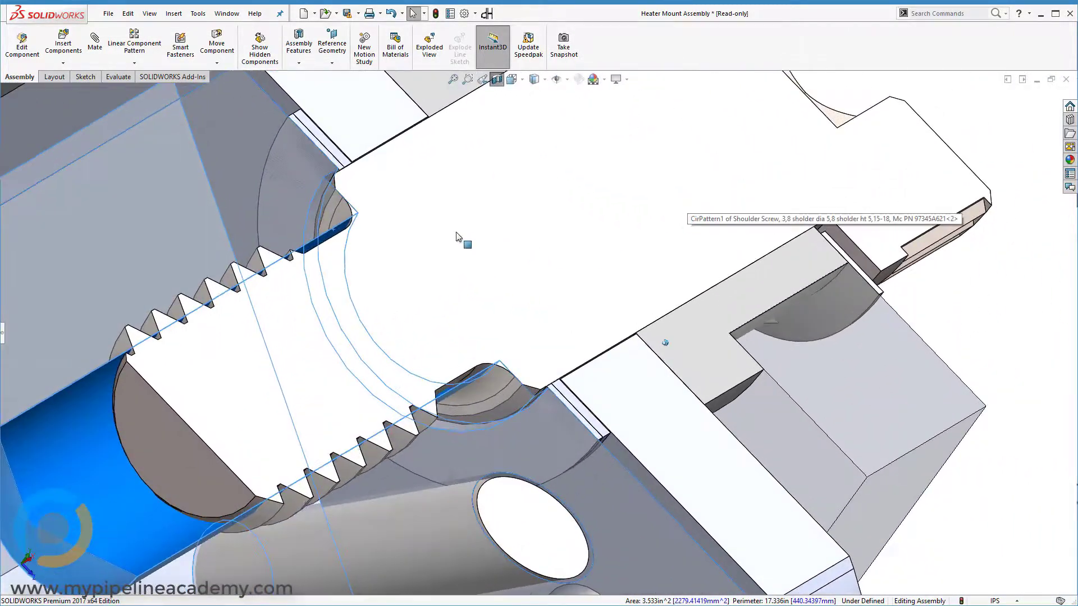
right_click(355, 196)
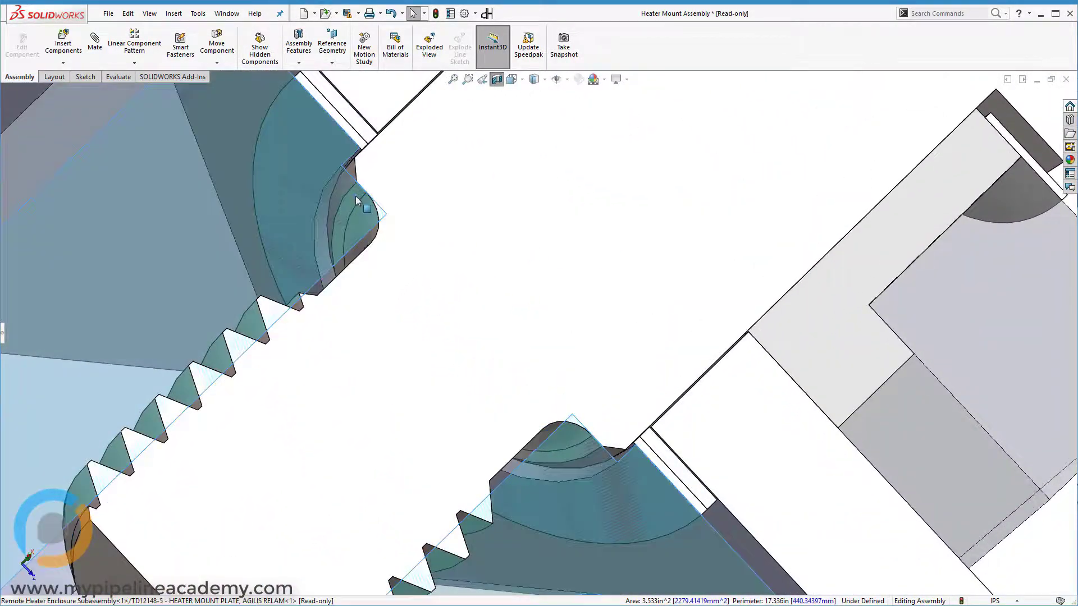
Examine the plate's counterbore against the screw's shoulder and thread relief, and the shoulder's fit through the bearing.
scroll(355, 196, "up", 2)
scroll(954, 331, "up", 3)
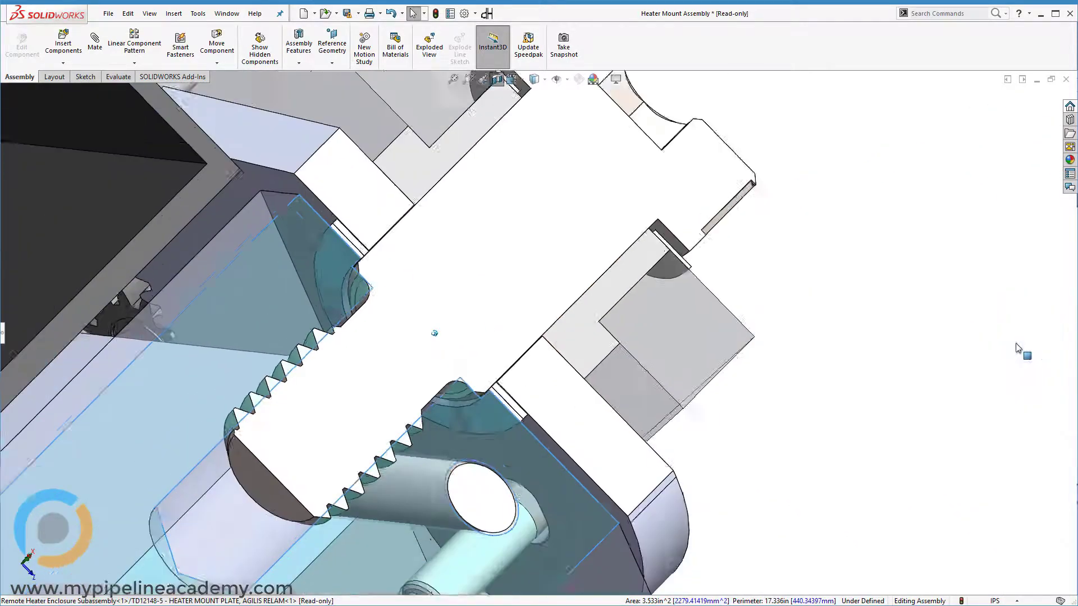
scroll(522, 253, "down", 10)
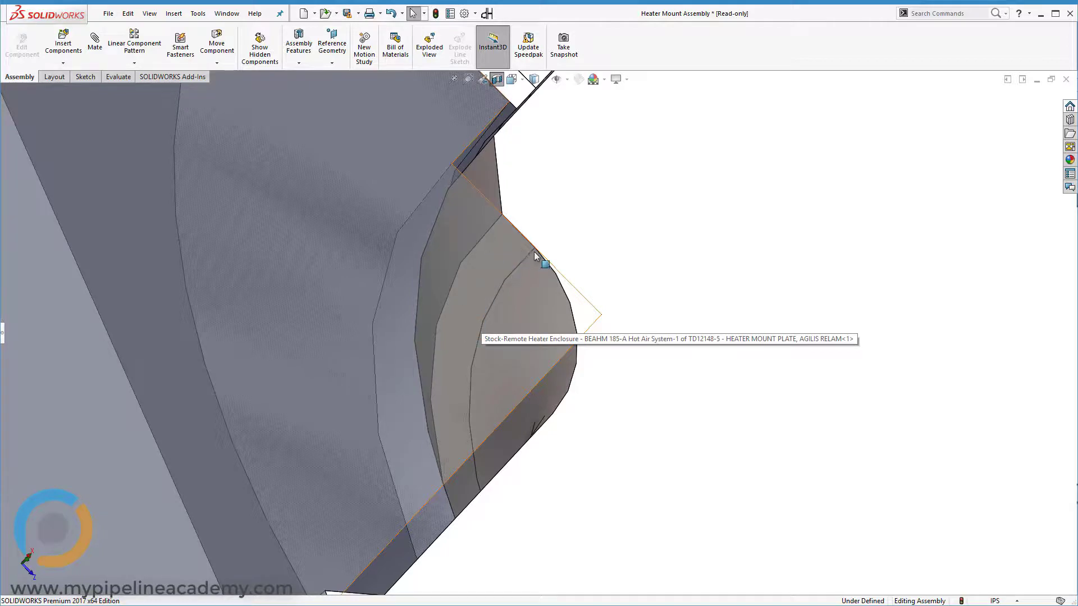
middle_click_drag(535, 272, 527, 232)
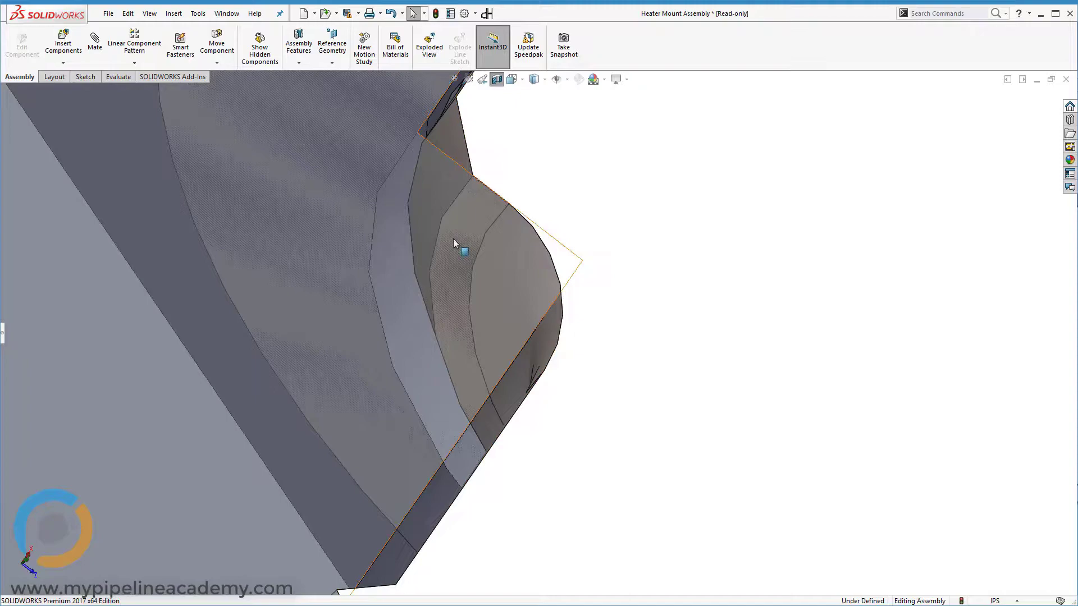
scroll(520, 235, "up", 3)
middle_click_drag(540, 248, 552, 236)
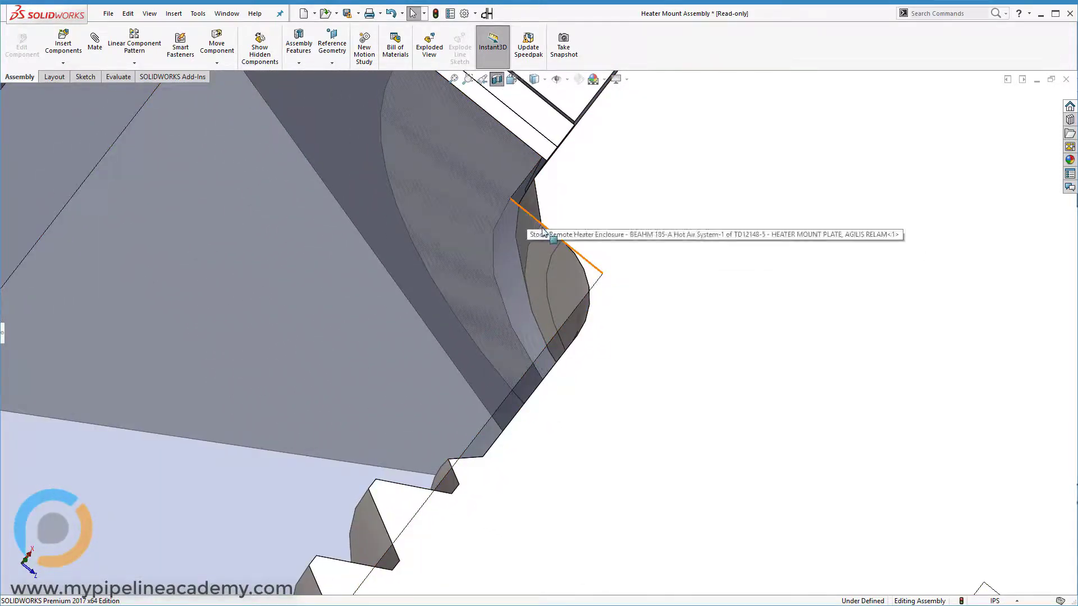
scroll(570, 268, "up", 6)
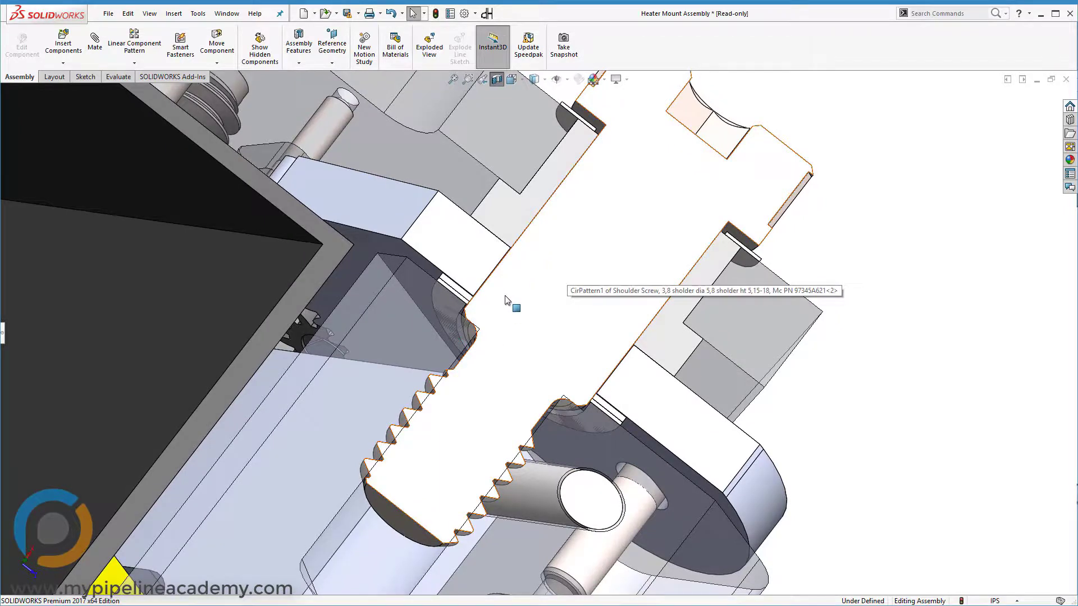
middle_click_drag(505, 297, 561, 304)
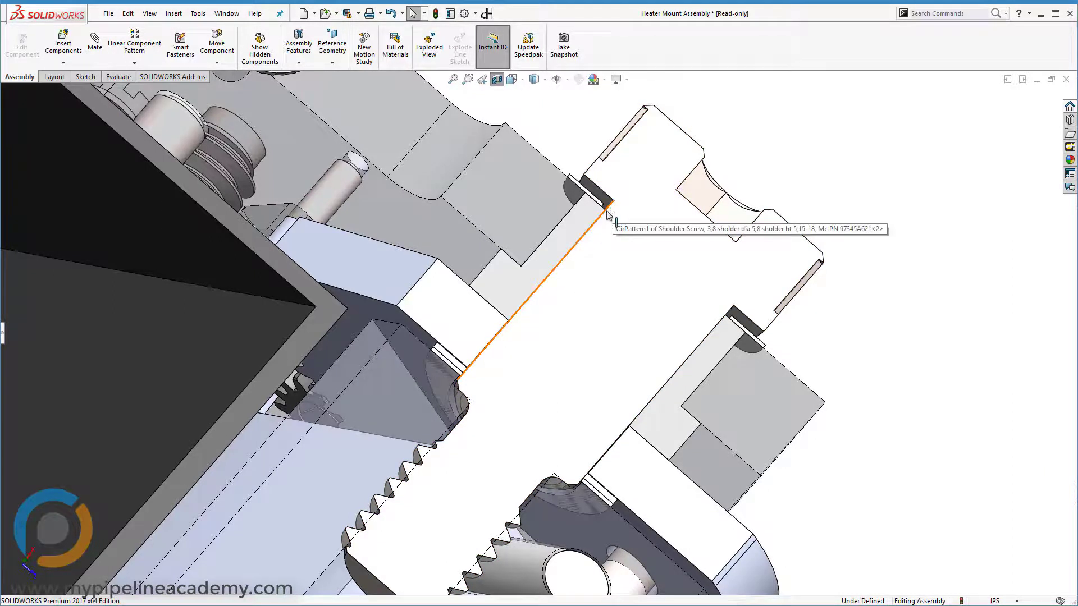
middle_click_drag(536, 264, 484, 291)
Inspect the section nearly face-on, checking the shims, rotary stop wing and thread engagement along the shoulder screw.
left_click(540, 245)
scroll(484, 296, "down", 5)
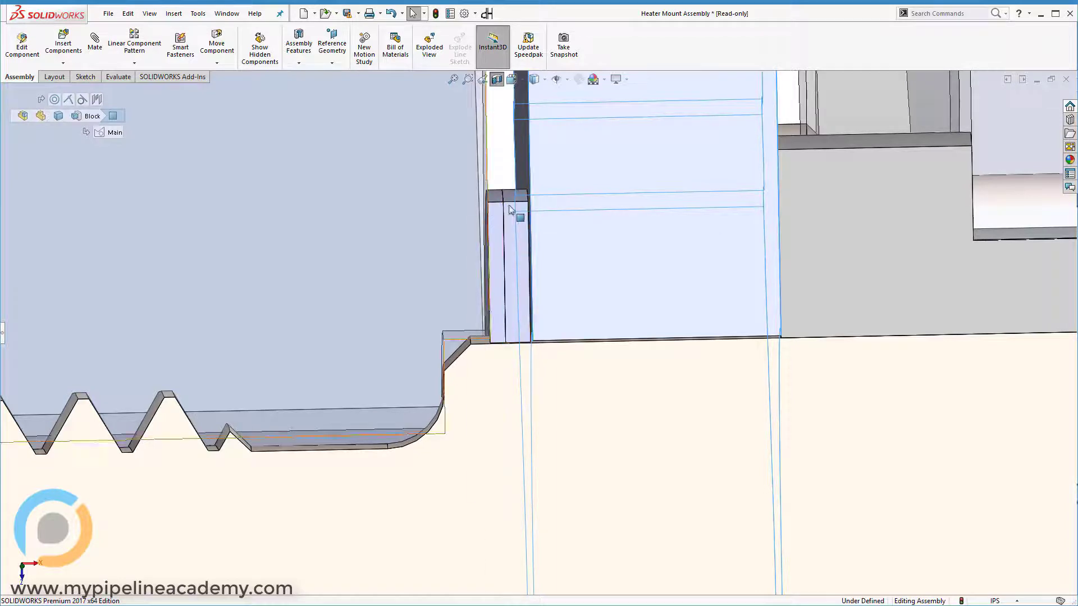
scroll(517, 255, "up", 3)
scroll(519, 256, "down", 1)
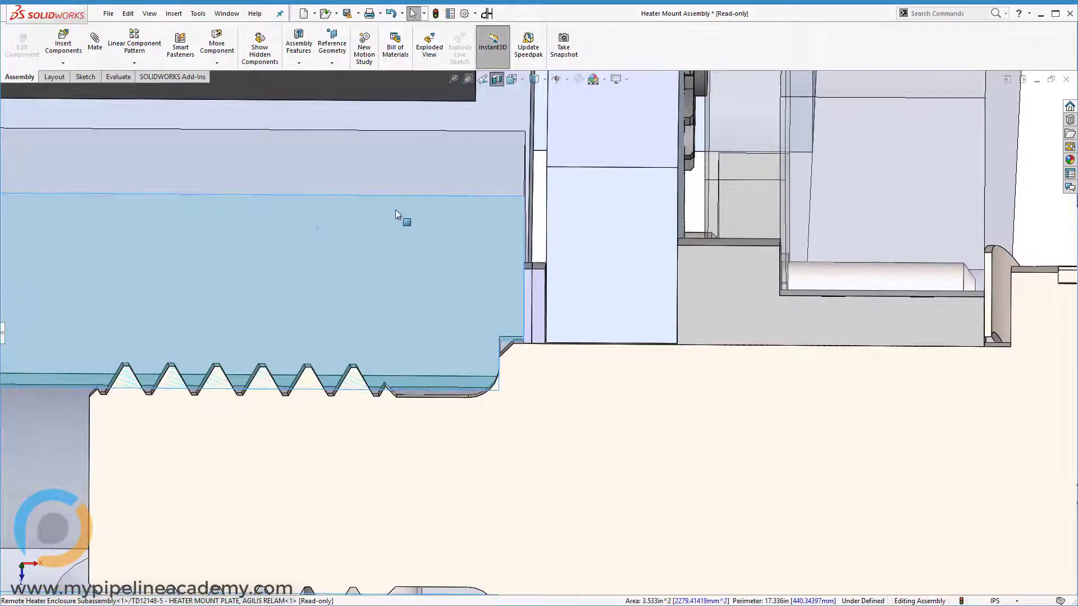
left_click(360, 180)
scroll(416, 272, "up", 5)
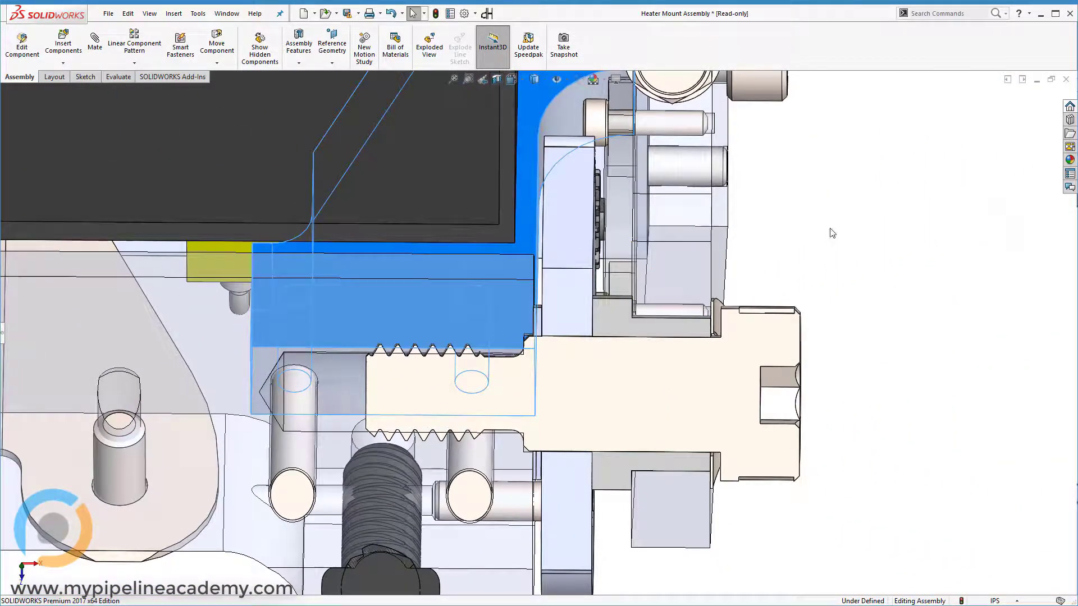
left_click(829, 229)
left_click(418, 372)
scroll(421, 365, "down", 6)
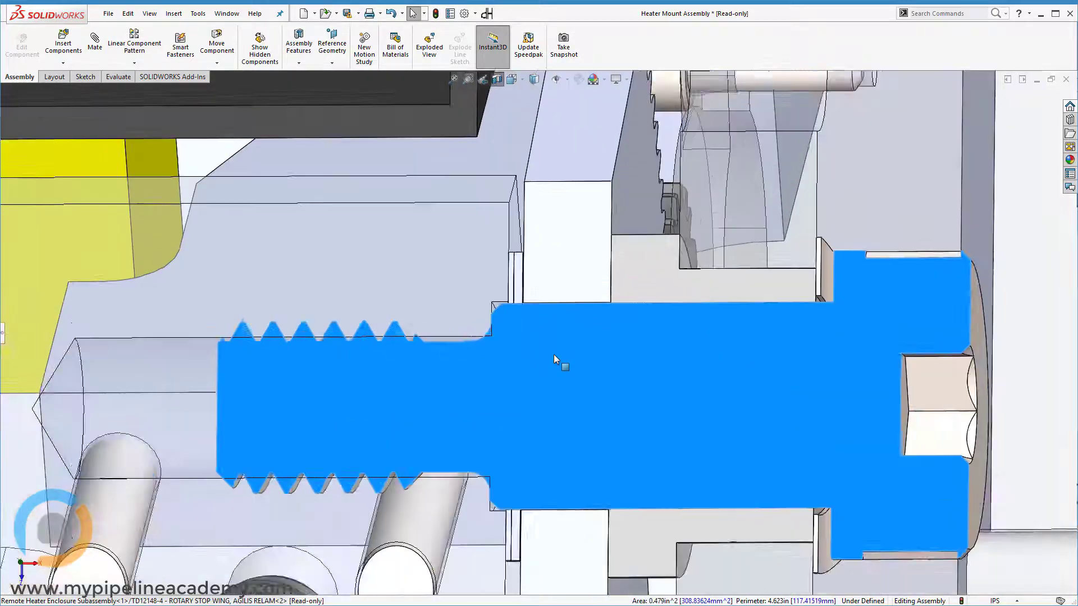
Turn off the heater mount plate's transparency and bring the whole sectioned joint back into view.
left_click(385, 312)
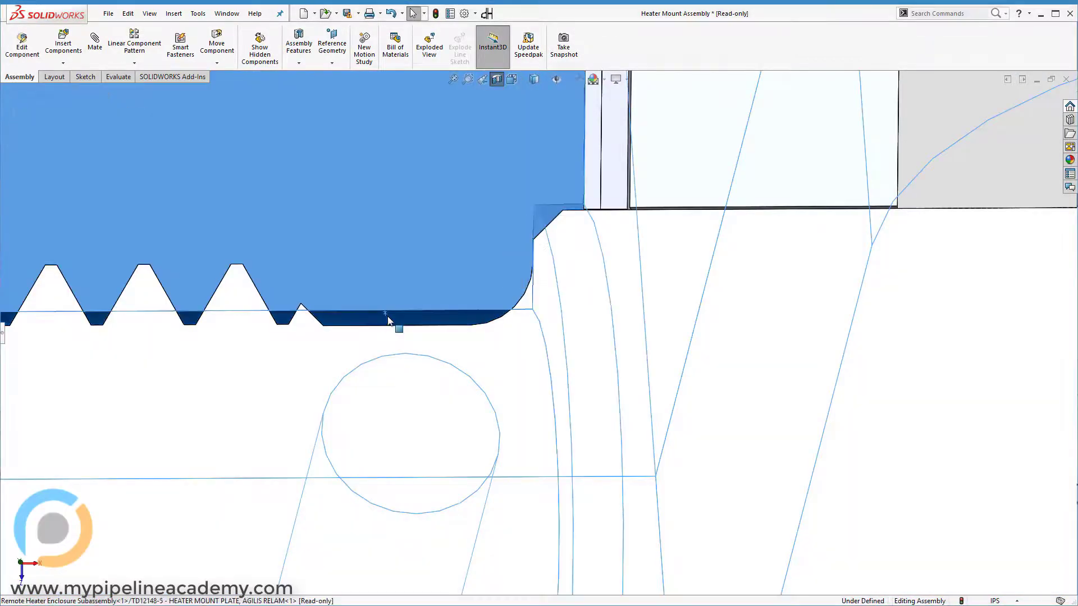
left_click(492, 248)
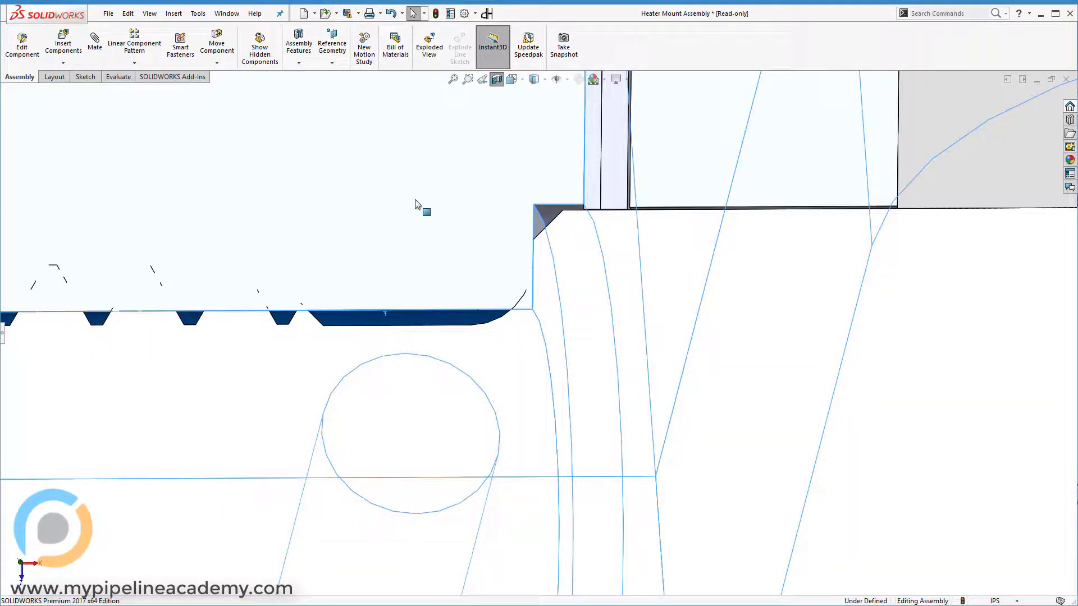
scroll(478, 186, "up", 6)
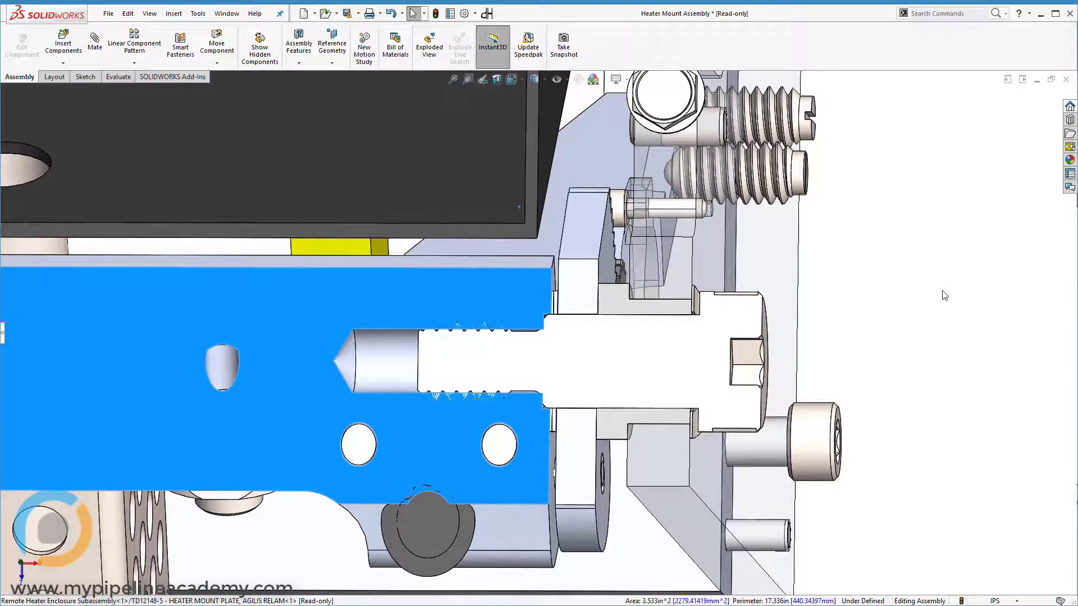
Turn off the section view and return the complete assembly to an isometric orientation.
left_click(942, 290)
key("ctrl+7")
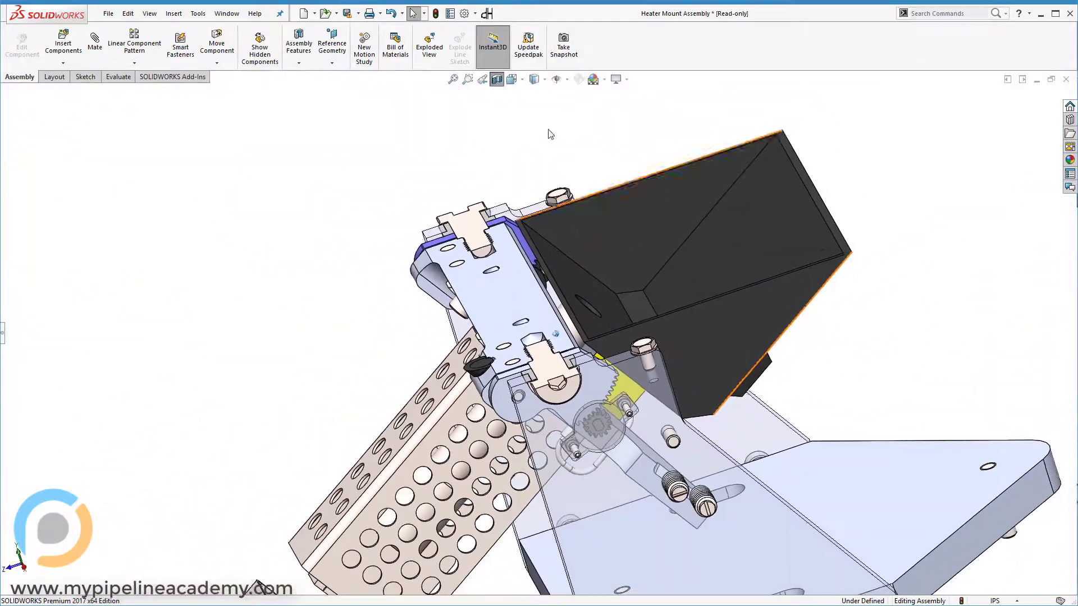
left_click(498, 81)
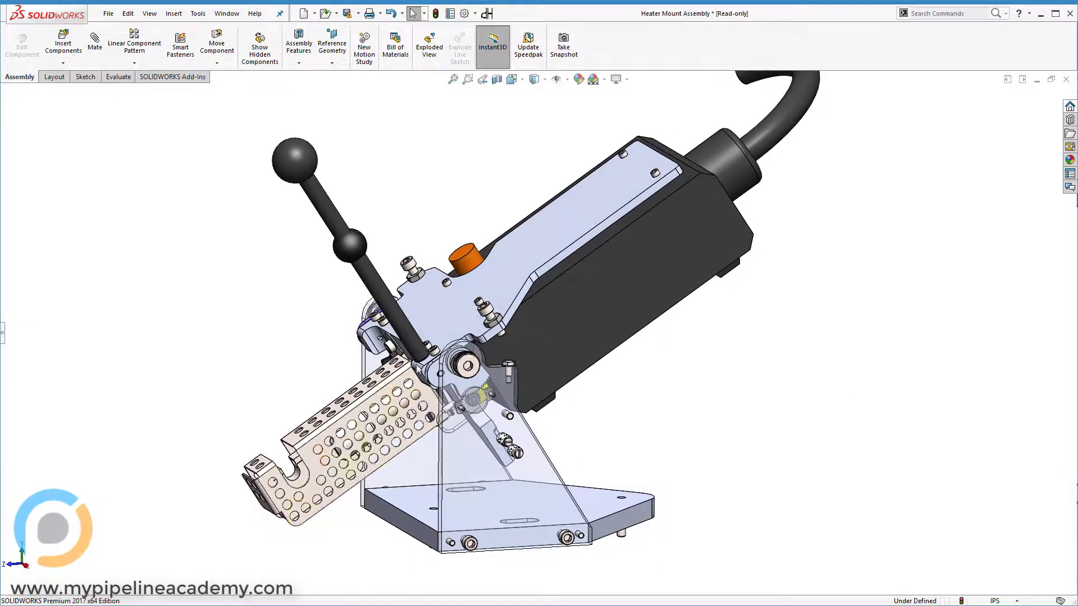
Examine the perforated heater guard and the U-shaped notch near its free end.
scroll(303, 477, "down", 5)
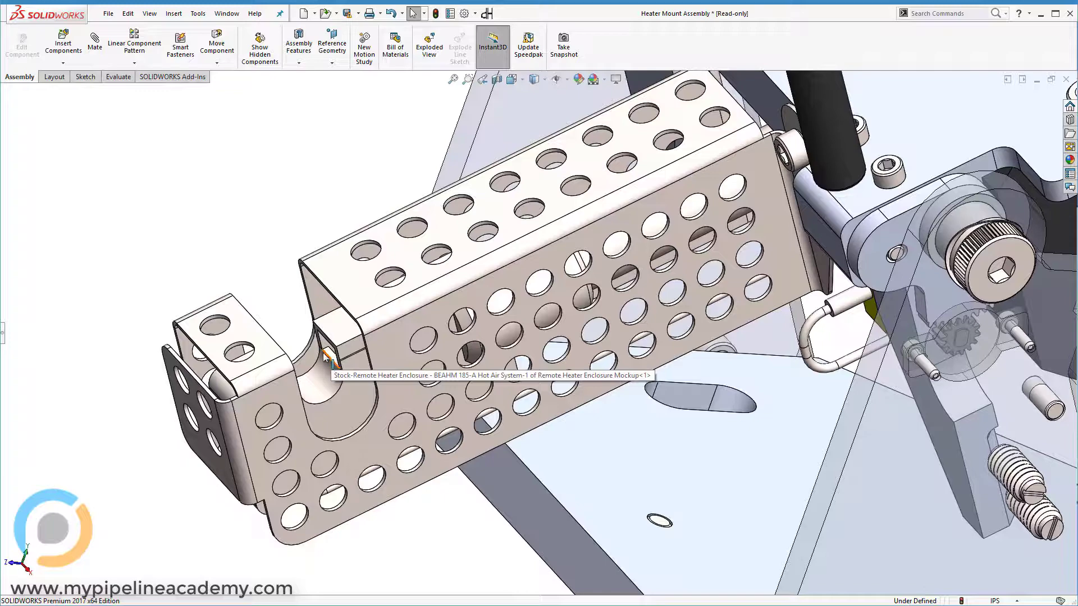
middle_click_drag(205, 192, 285, 330)
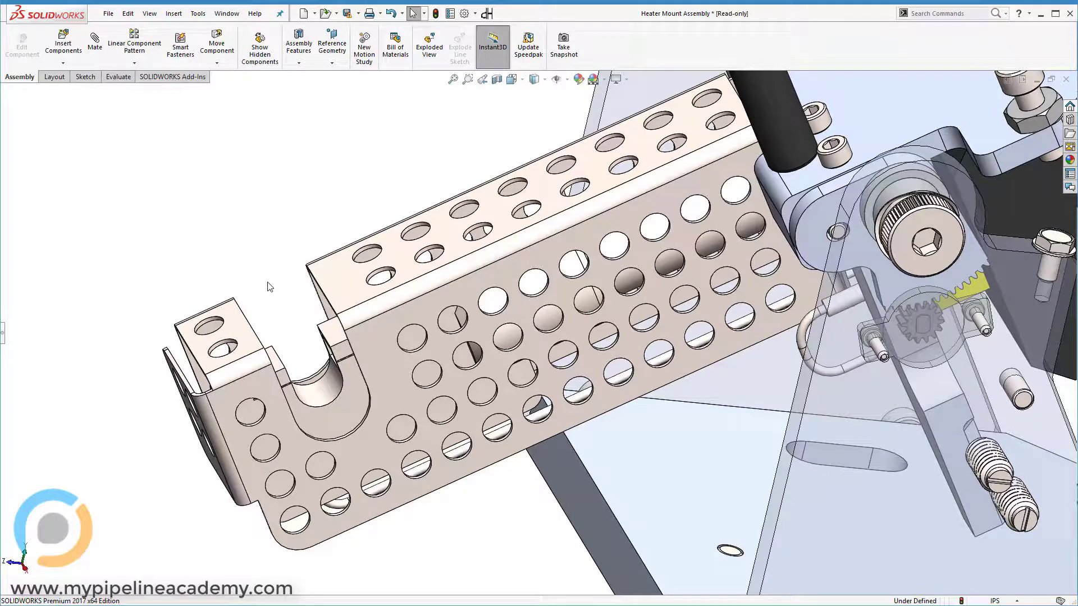
scroll(227, 239, "up", 8)
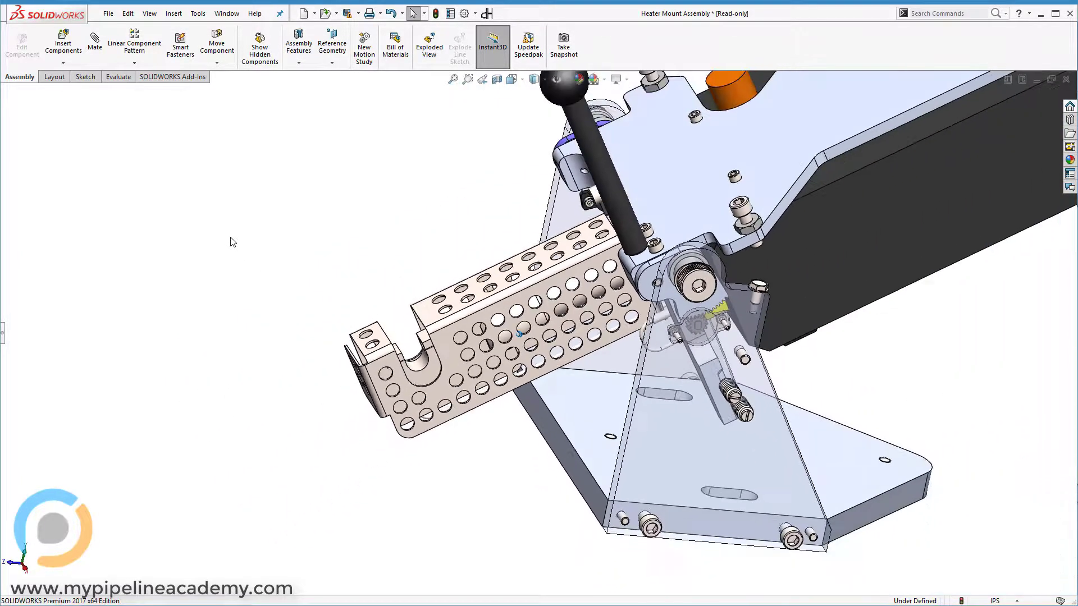
scroll(638, 262, "down", 2)
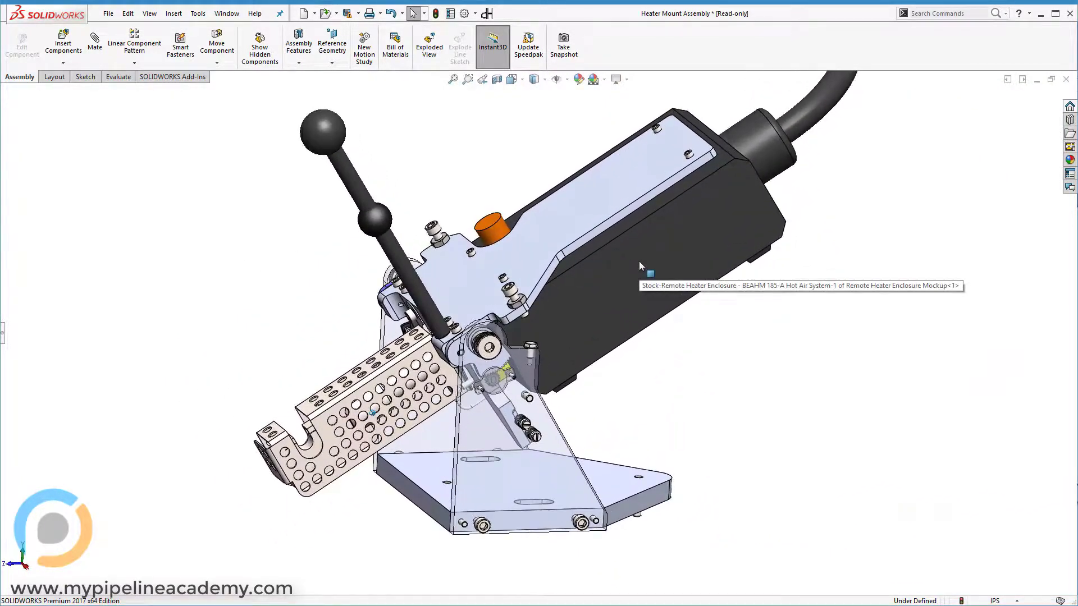
In a side view, swing the lever handle upright to level the heater, and tilt it back down again.
middle_click_drag(638, 261, 347, 358)
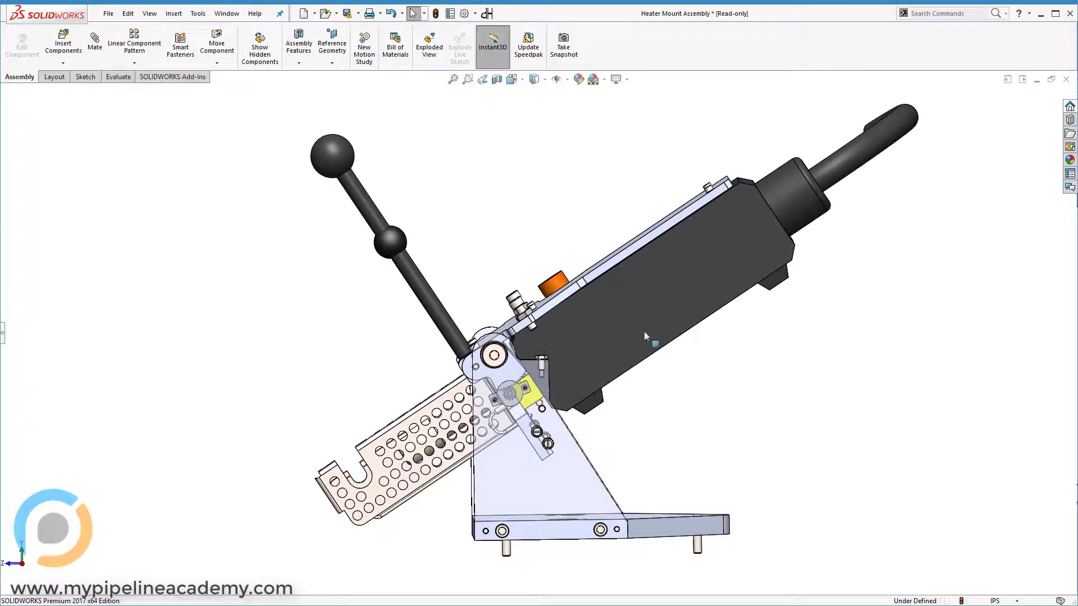
left_click(360, 162)
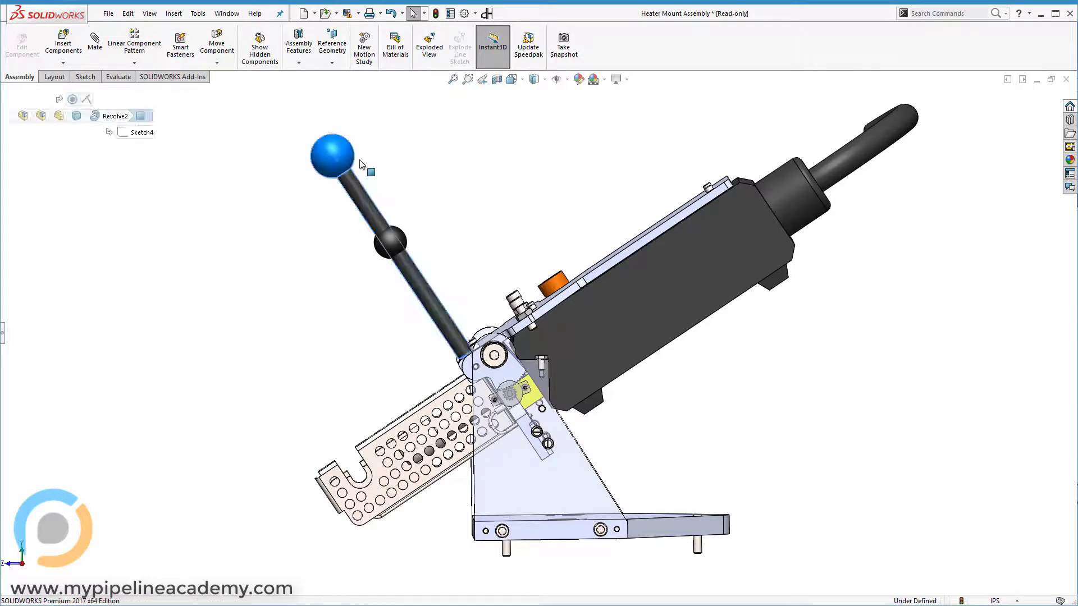
left_click_drag(360, 160, 491, 160)
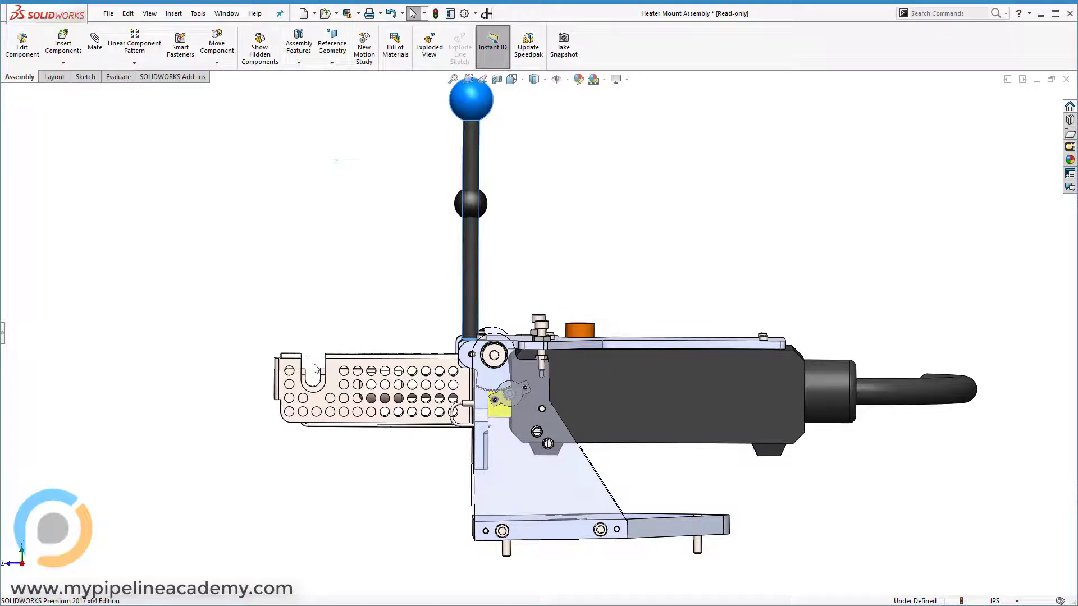
left_click(472, 93)
left_click_drag(473, 93, 331, 198)
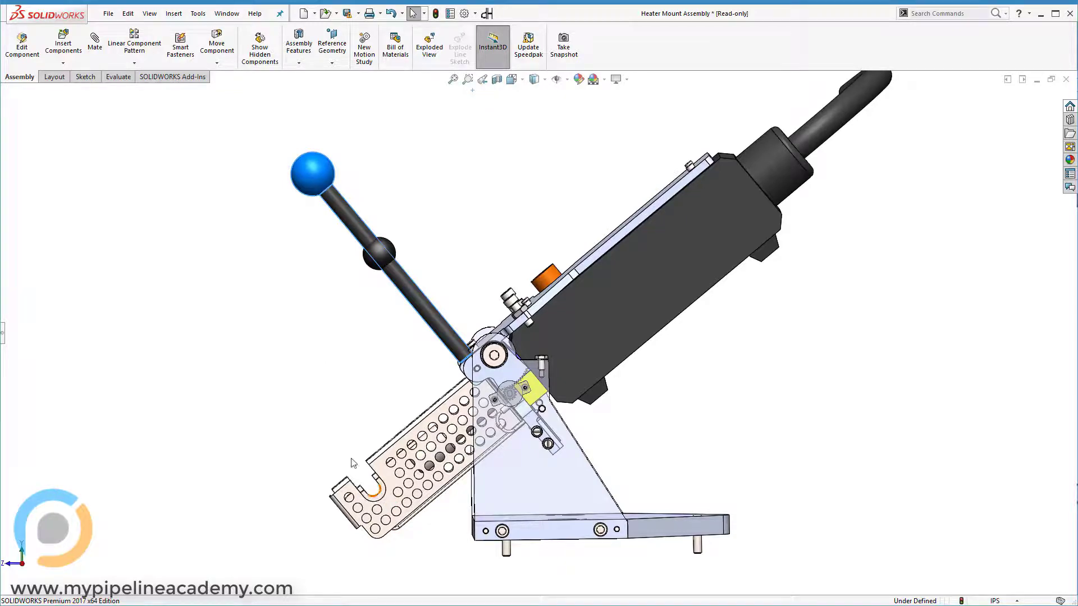
left_click(265, 405)
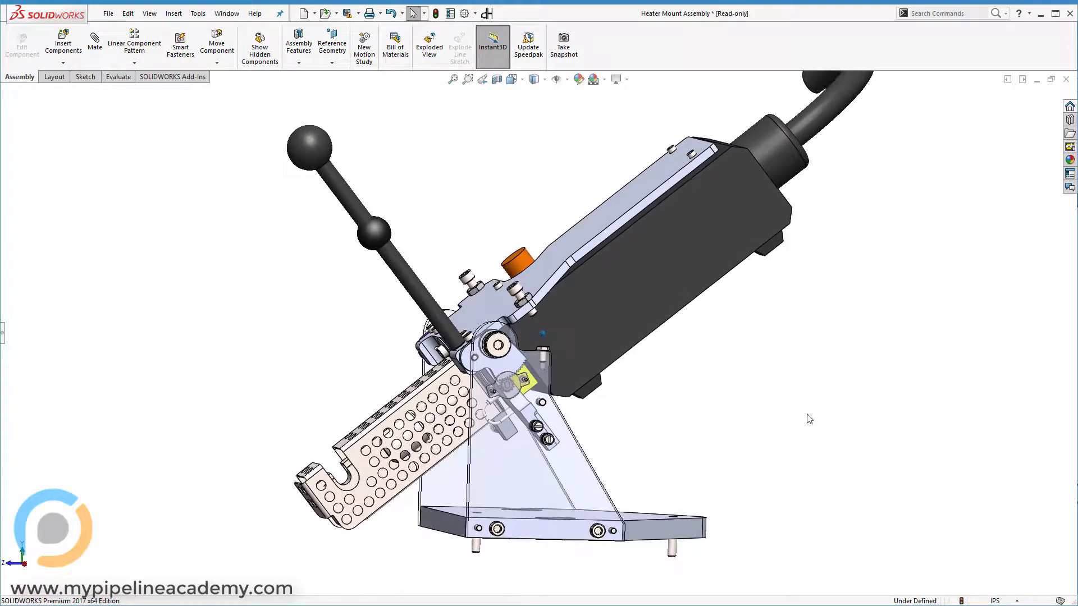
Examine the rotary damper's pinion and how it meshes with the toothed edge of the pivoting stop wing.
scroll(572, 379, "down", 6)
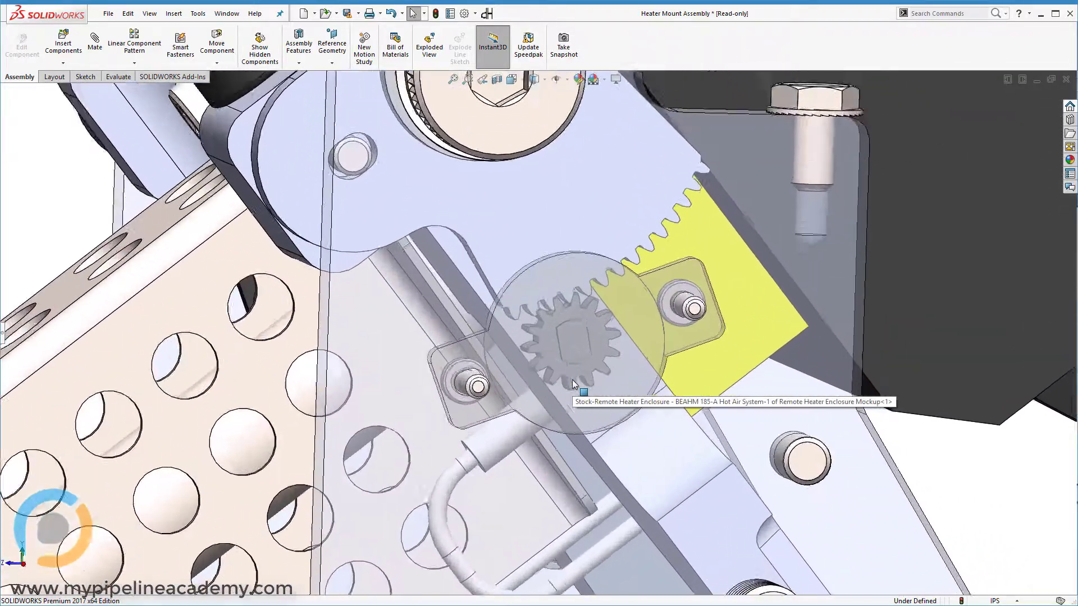
scroll(571, 380, "down", 2)
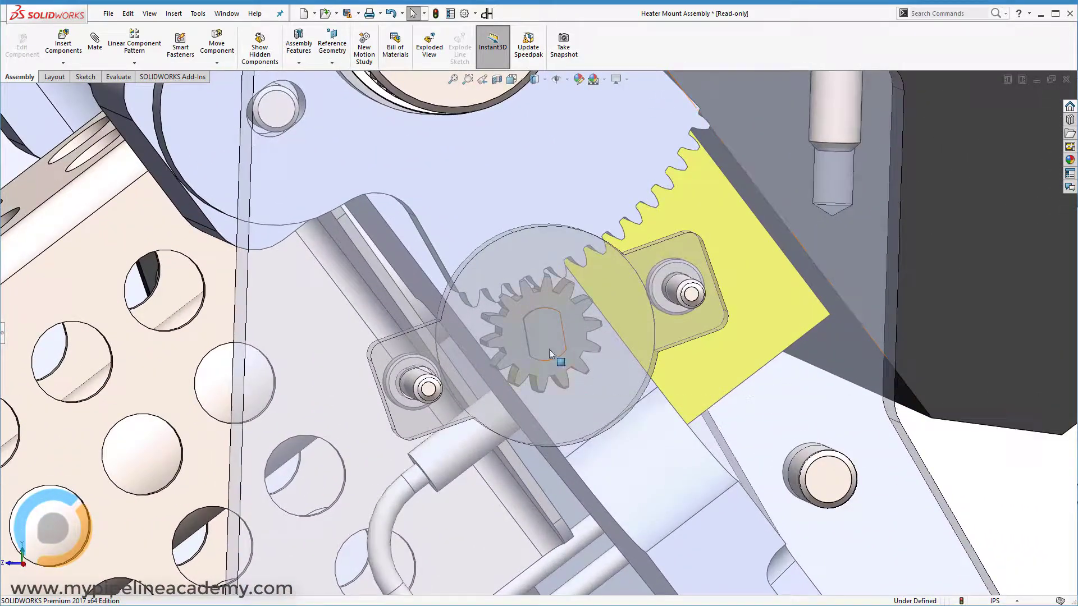
left_click(517, 310)
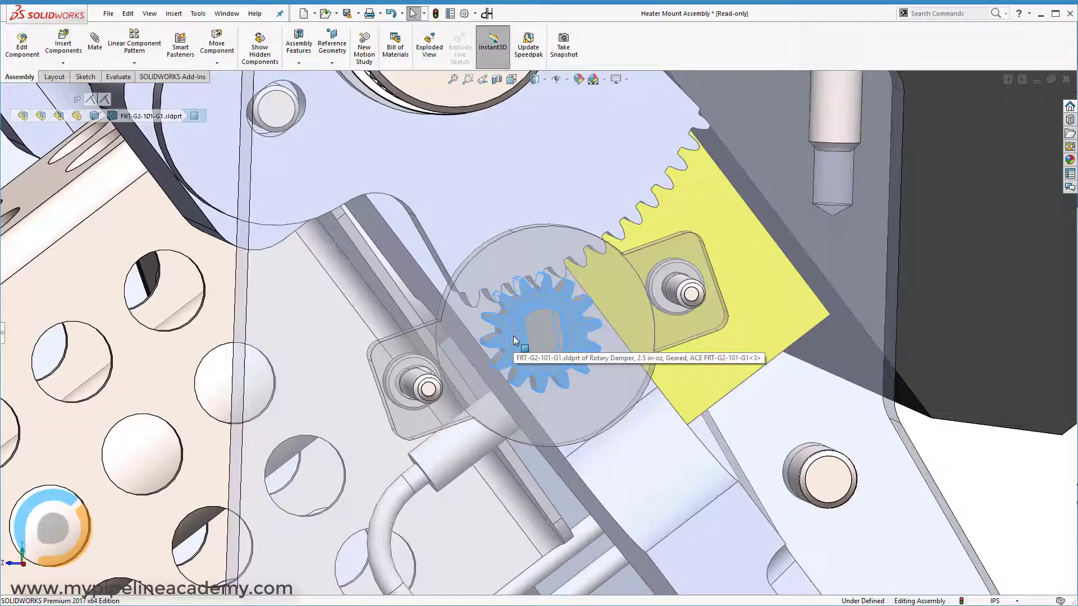
scroll(545, 167, "up", 5)
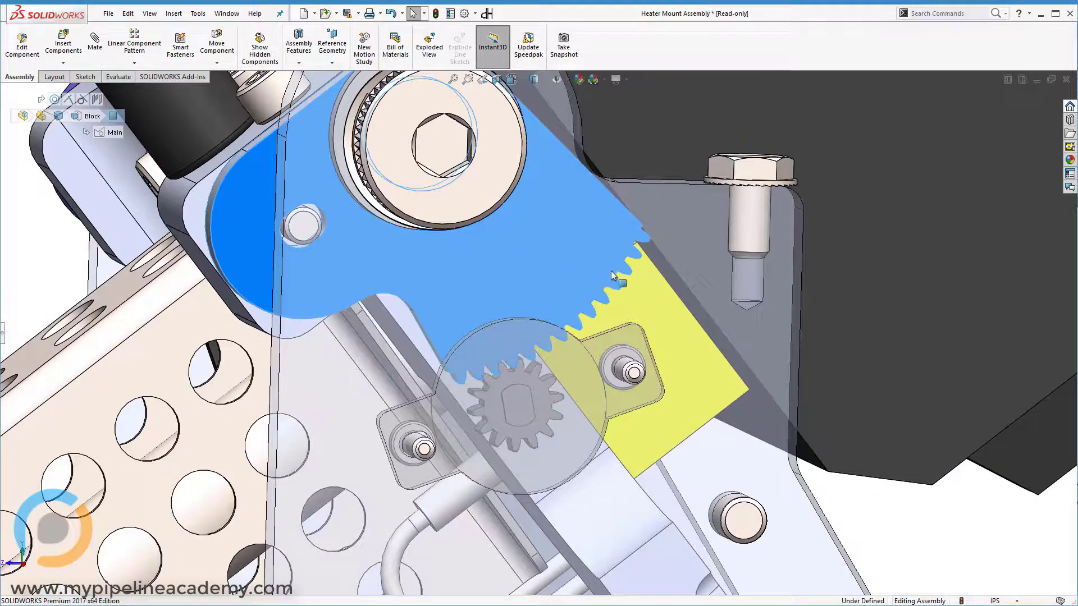
scroll(539, 366, "down", 4)
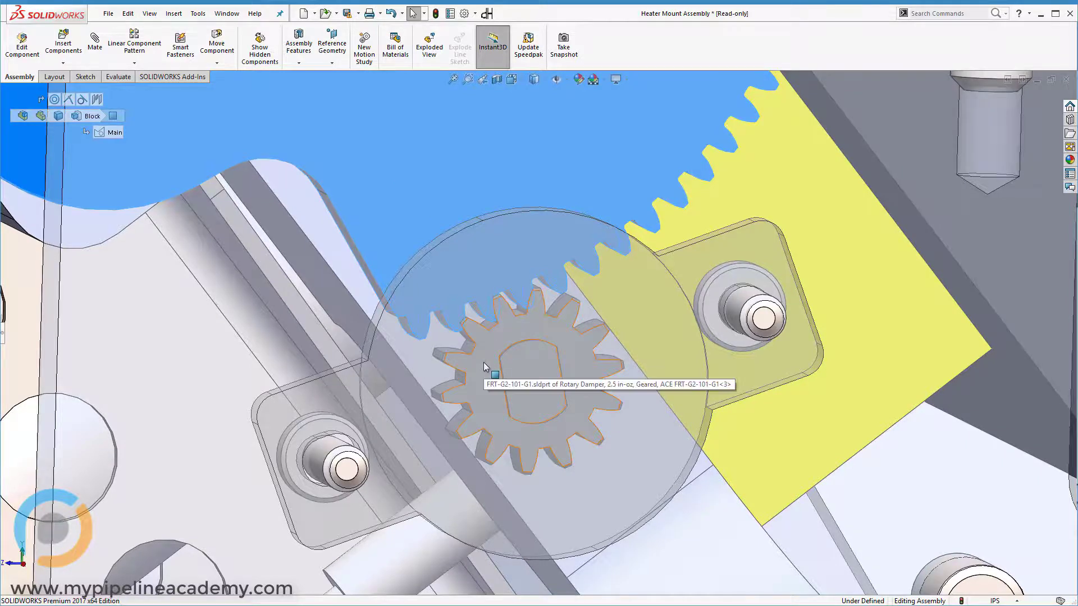
left_click(485, 365)
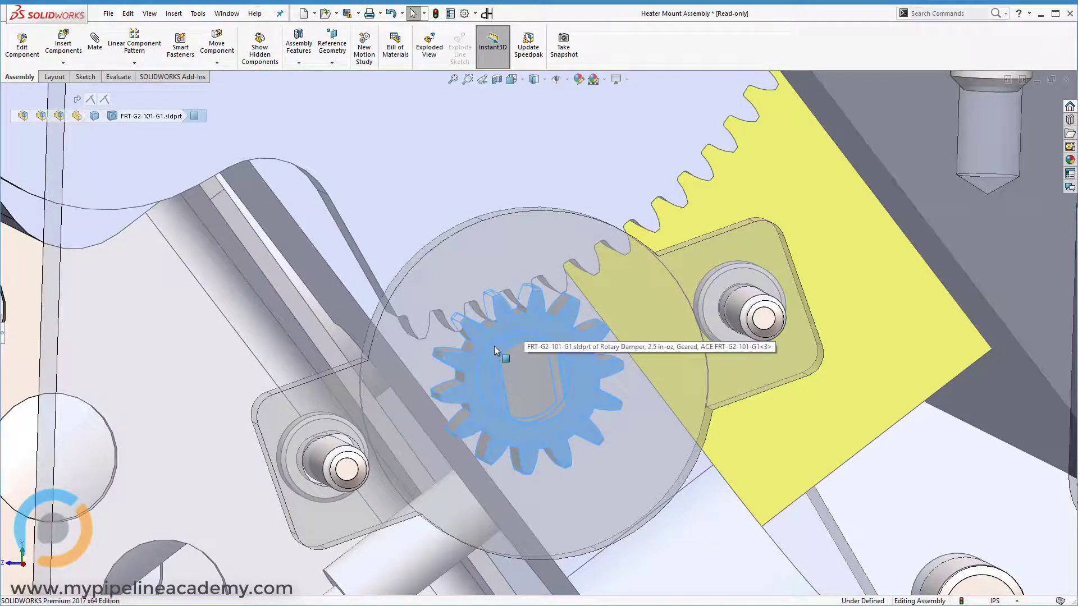
Rotate the toothed stop wing back and forth about the pivot so its teeth travel across the damper pinion.
scroll(493, 346, "up", 3)
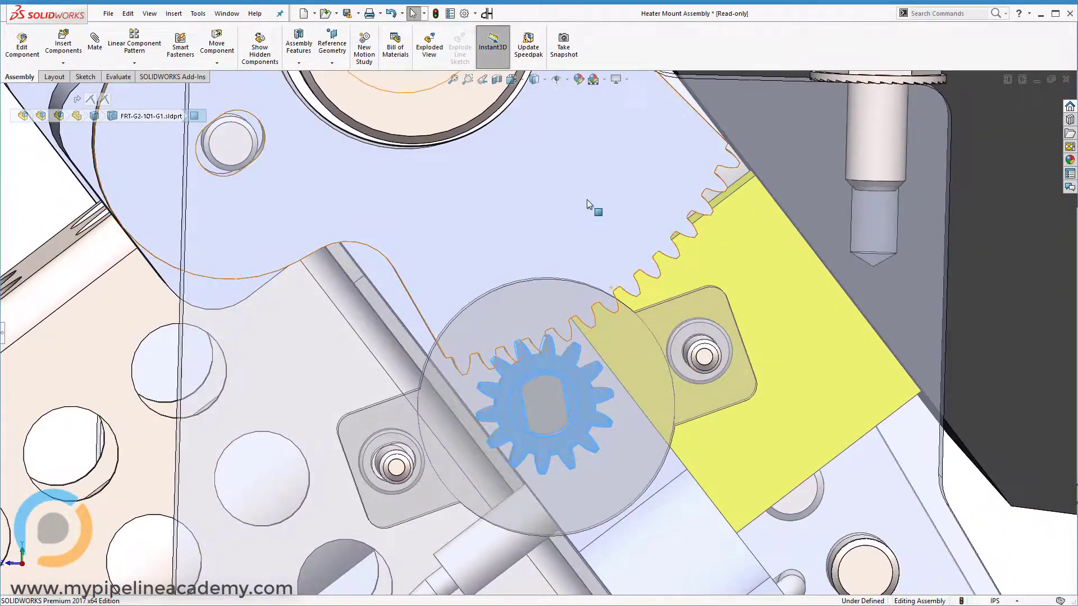
left_click_drag(526, 271, 583, 217)
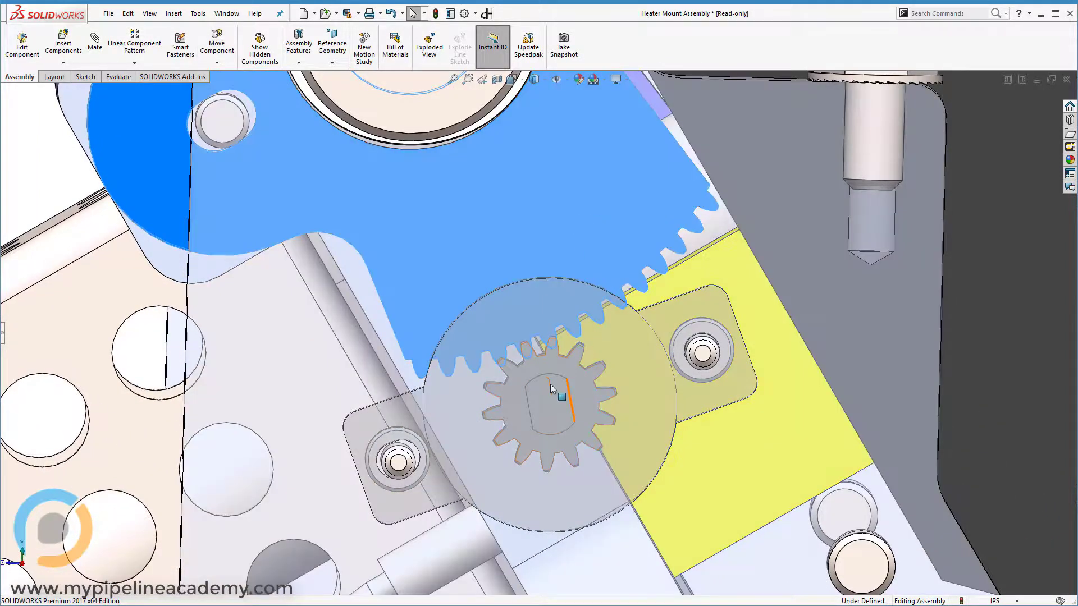
left_click_drag(596, 160, 591, 168)
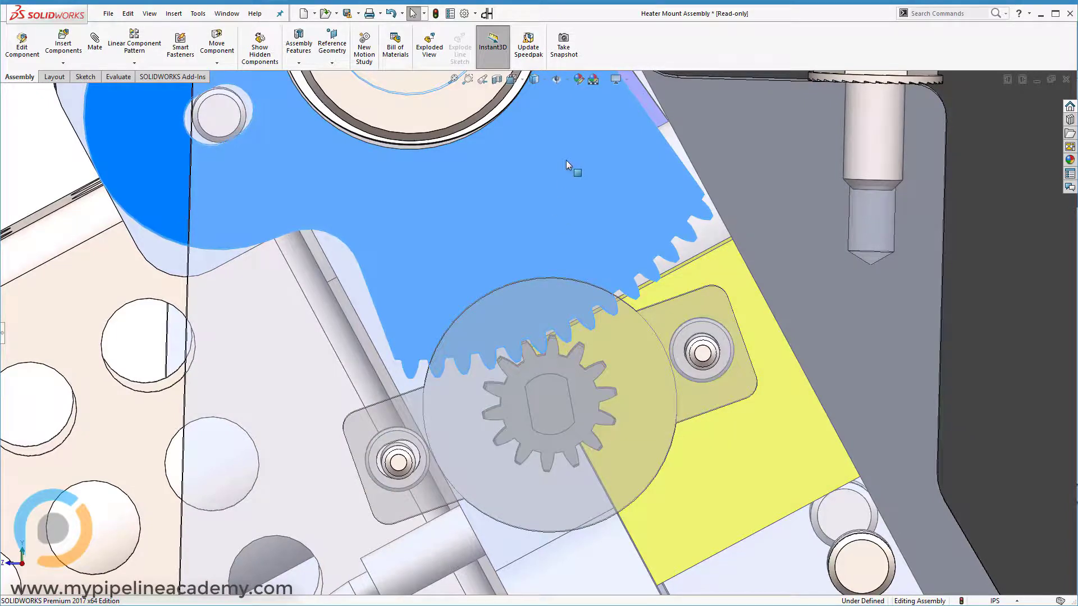
left_click_drag(566, 160, 521, 201)
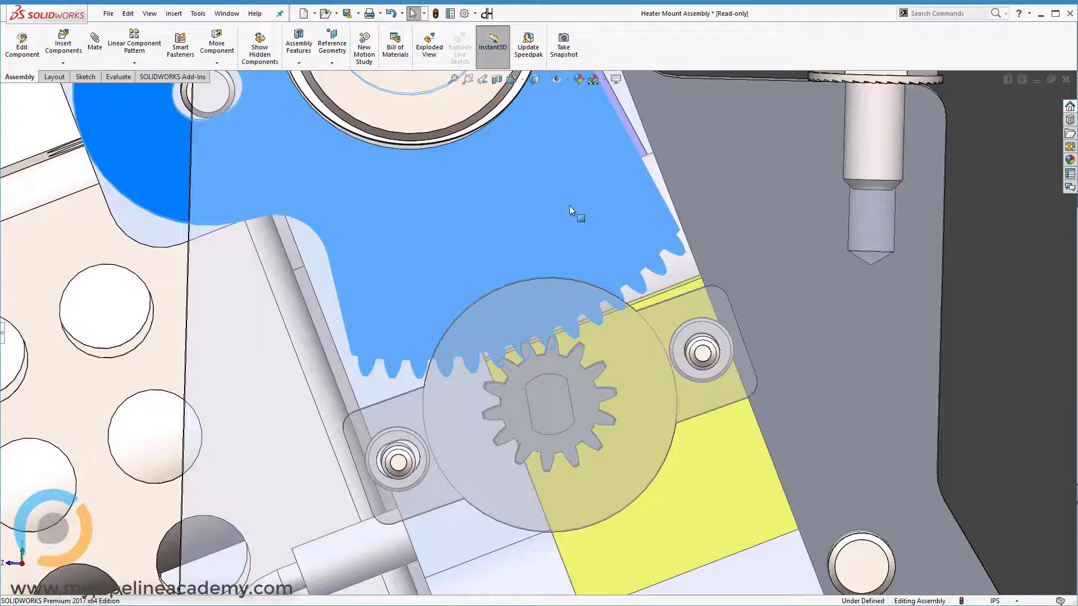
left_click_drag(402, 285, 568, 196)
scroll(524, 224, "up", 5)
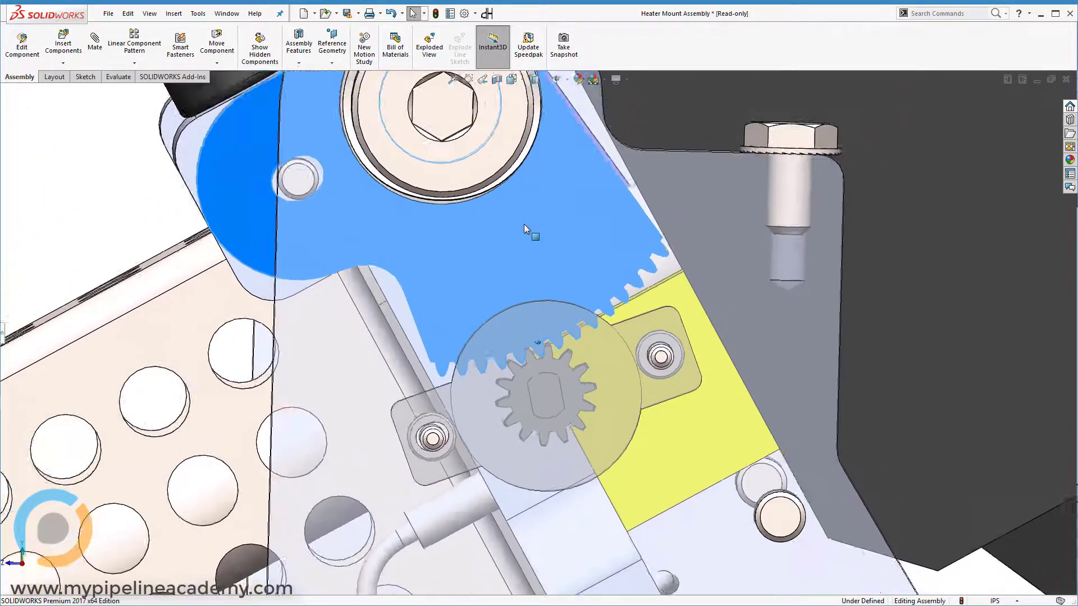
Inspect the heater mount plate and the hot air heater enclosure from above the pivot joint.
middle_click_drag(524, 224, 584, 253)
scroll(452, 178, "up", 5)
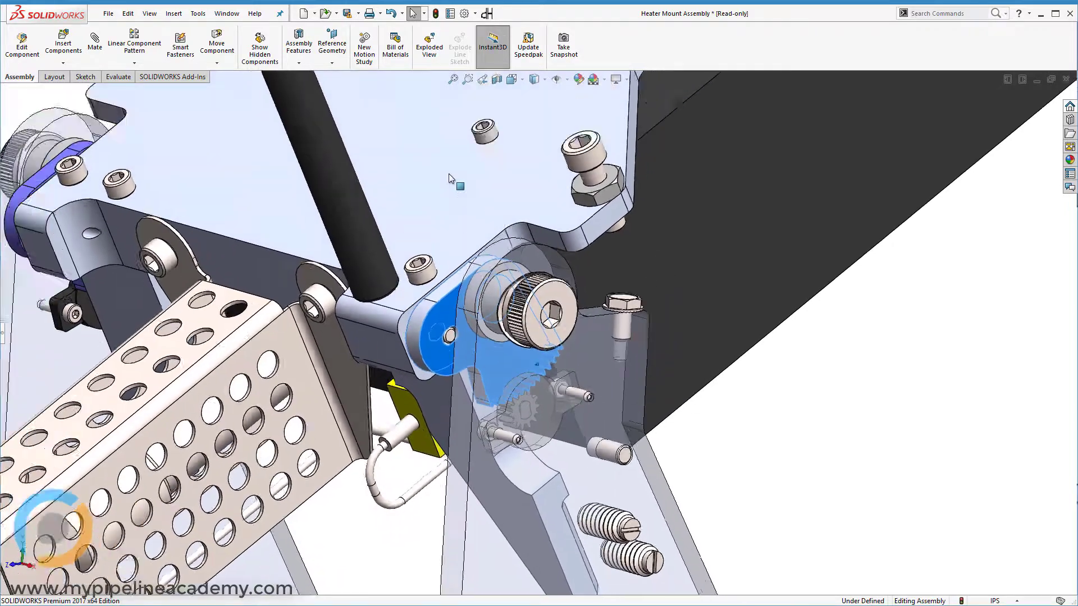
scroll(447, 186, "down", 3)
left_click(447, 186)
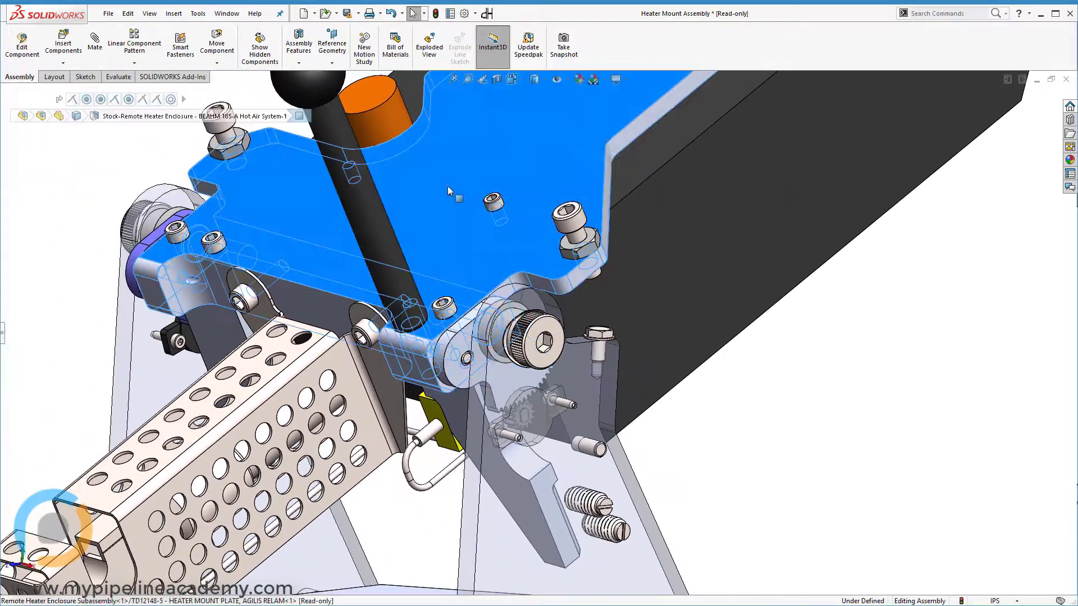
left_click(675, 231)
scroll(678, 233, "up", 2)
middle_click_drag(678, 234, 516, 374)
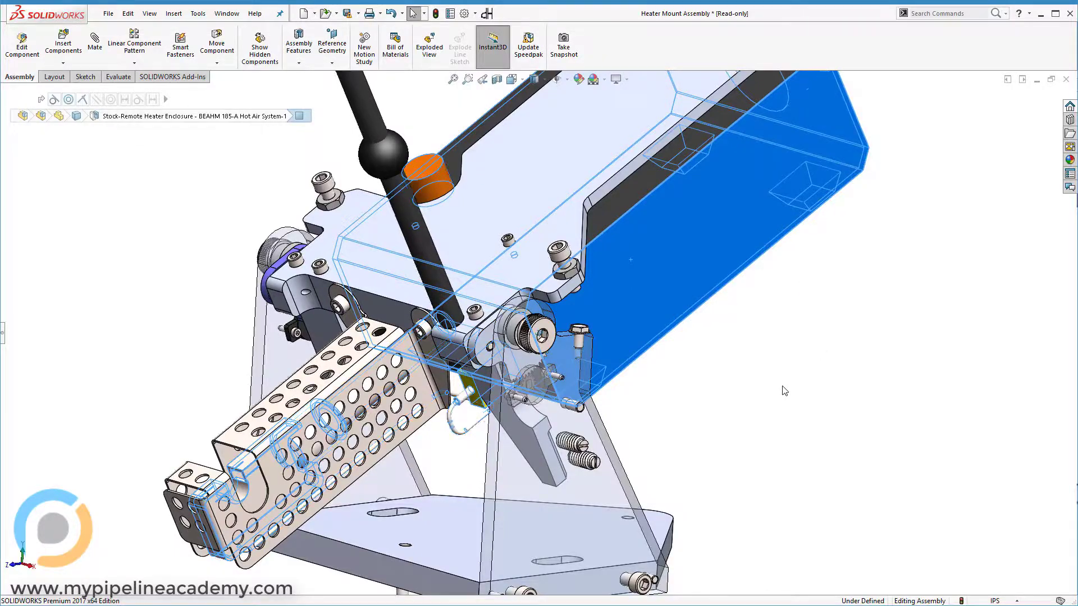
Swing the ball-ended lever handle slightly toward upright to reduce the heater's tilt.
middle_click_drag(784, 390, 664, 279)
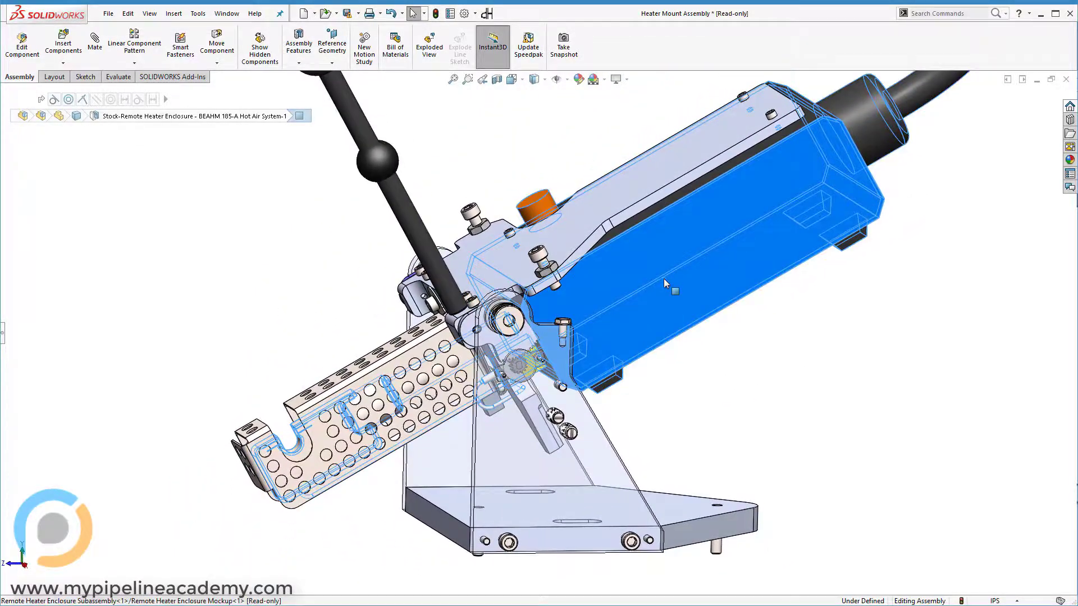
scroll(664, 278, "up", 1)
middle_click_drag(382, 174, 307, 152)
left_click(295, 151)
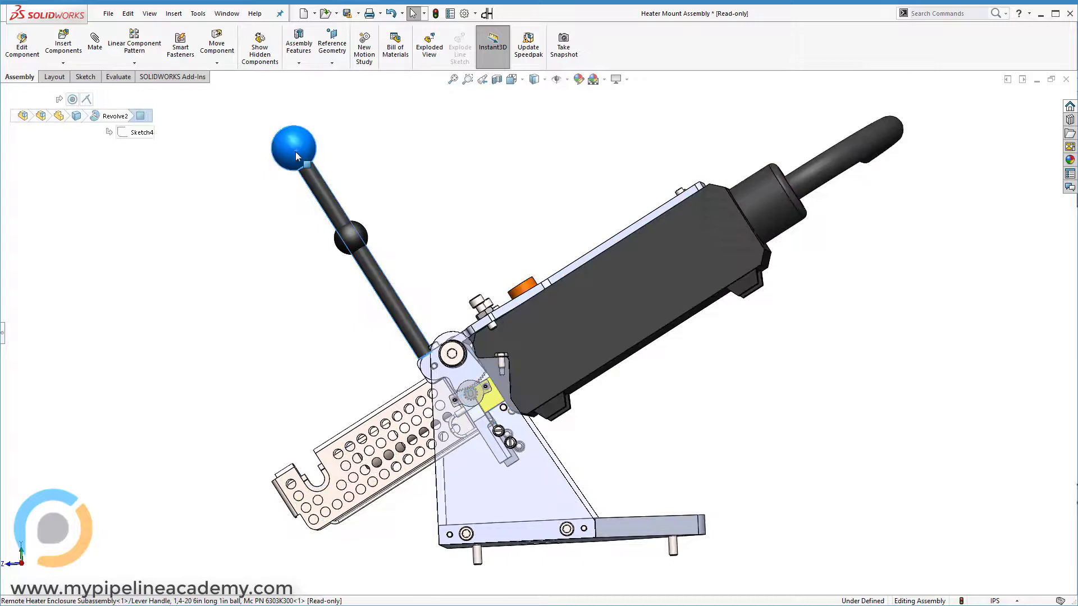
mouse_move(295, 152)
left_mouse_down()
mouse_move(302, 162)
mouse_move(314, 143)
left_mouse_up()
left_click(422, 133)
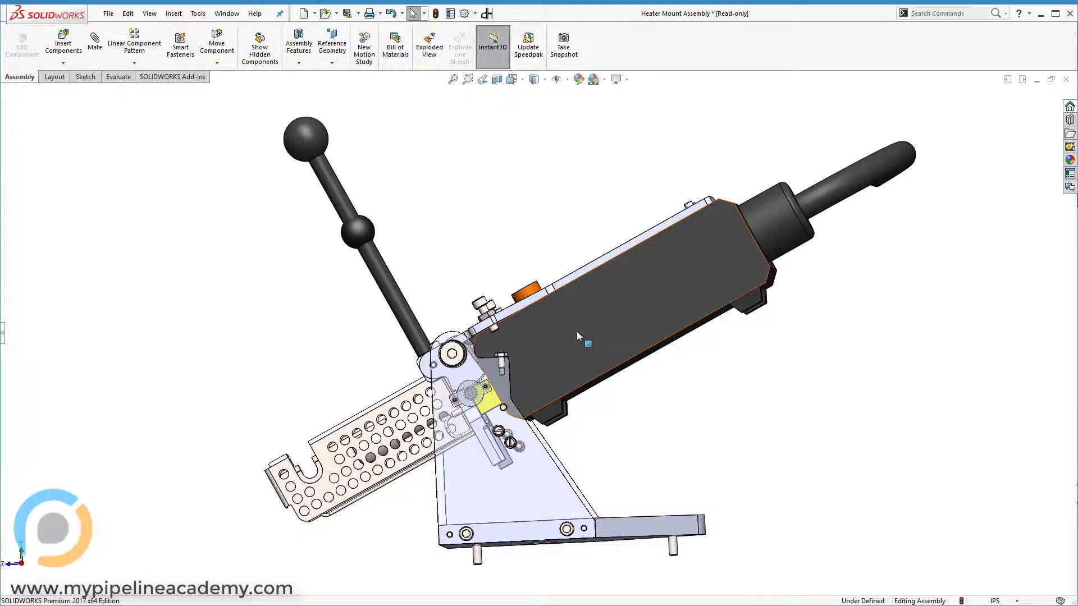
Rotate the heater enclosure down about its pivot until it is nearly level with the base plate.
middle_click_drag(633, 279, 627, 285)
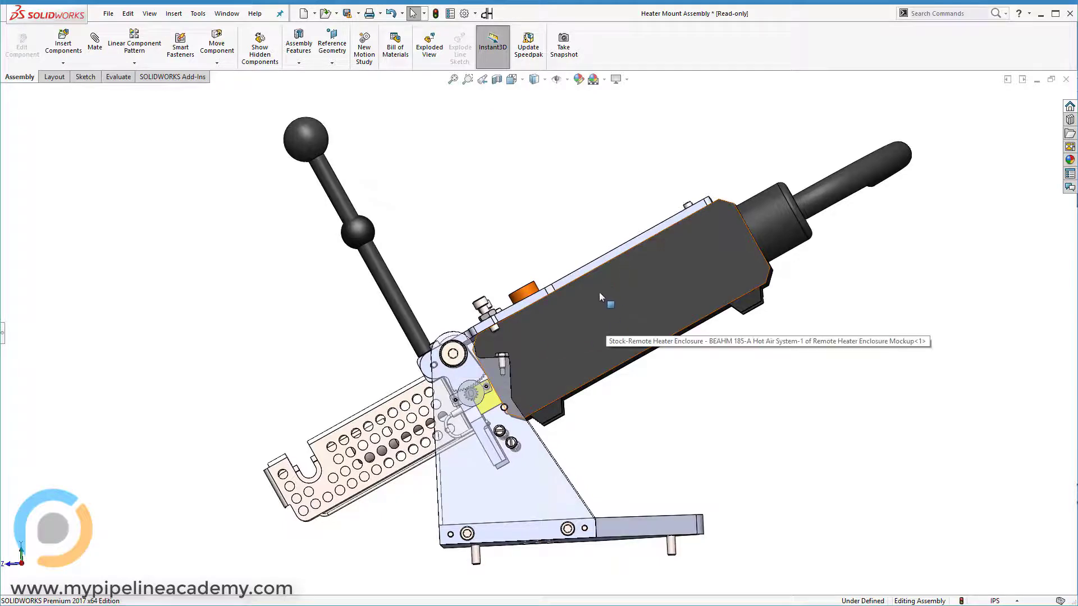
left_click_drag(596, 290, 618, 303)
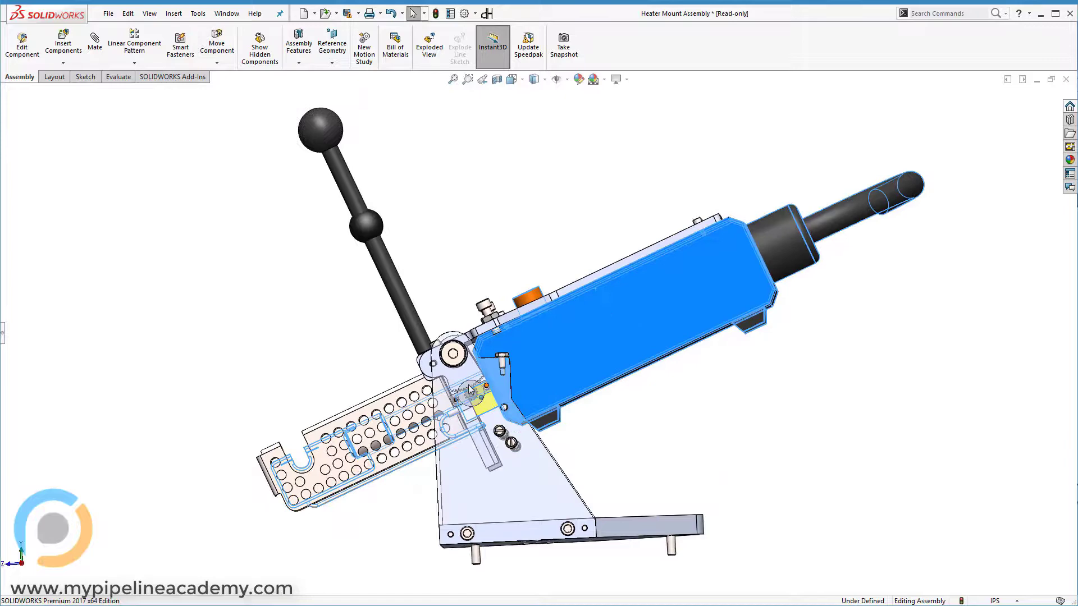
middle_click_drag(386, 364, 414, 372)
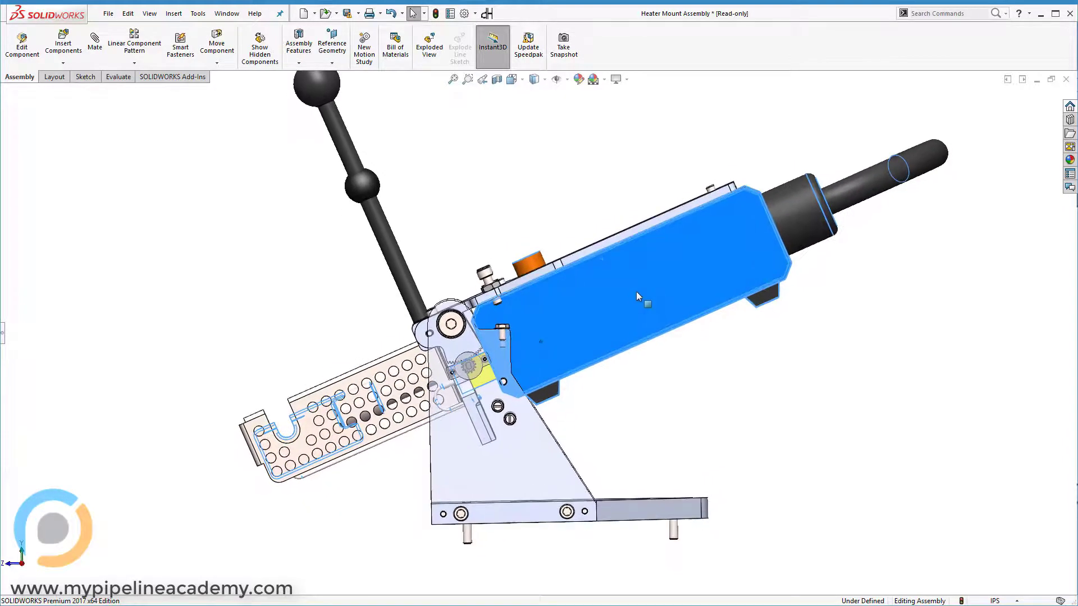
left_click_drag(652, 289, 693, 406)
left_click(622, 243)
middle_click_drag(620, 241, 693, 332)
left_click_drag(695, 336, 699, 310)
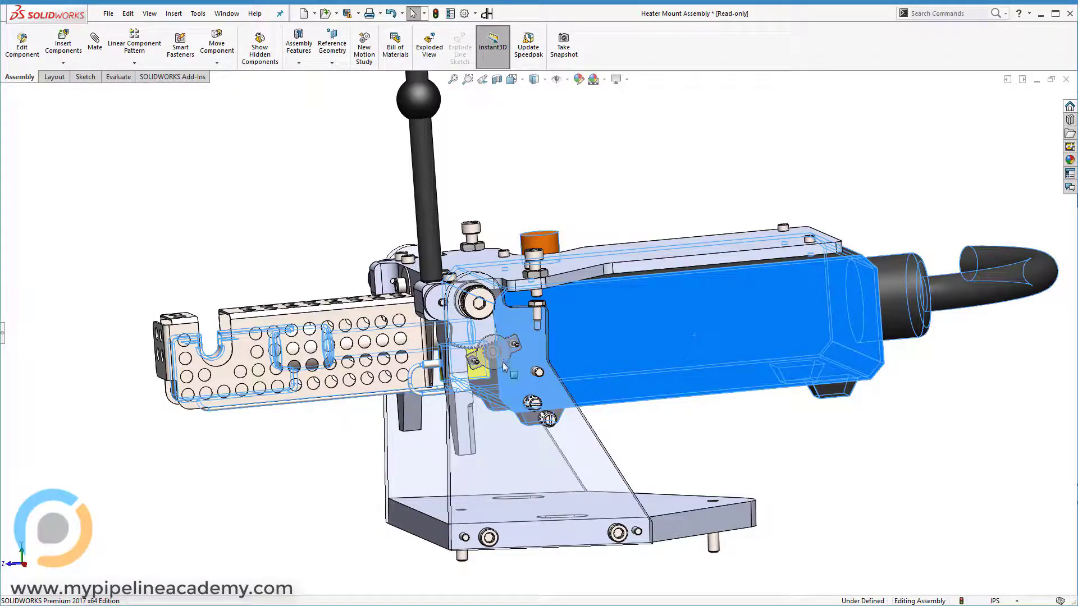
middle_click_drag(681, 332, 720, 322)
left_click_drag(720, 322, 723, 346)
left_click(669, 230)
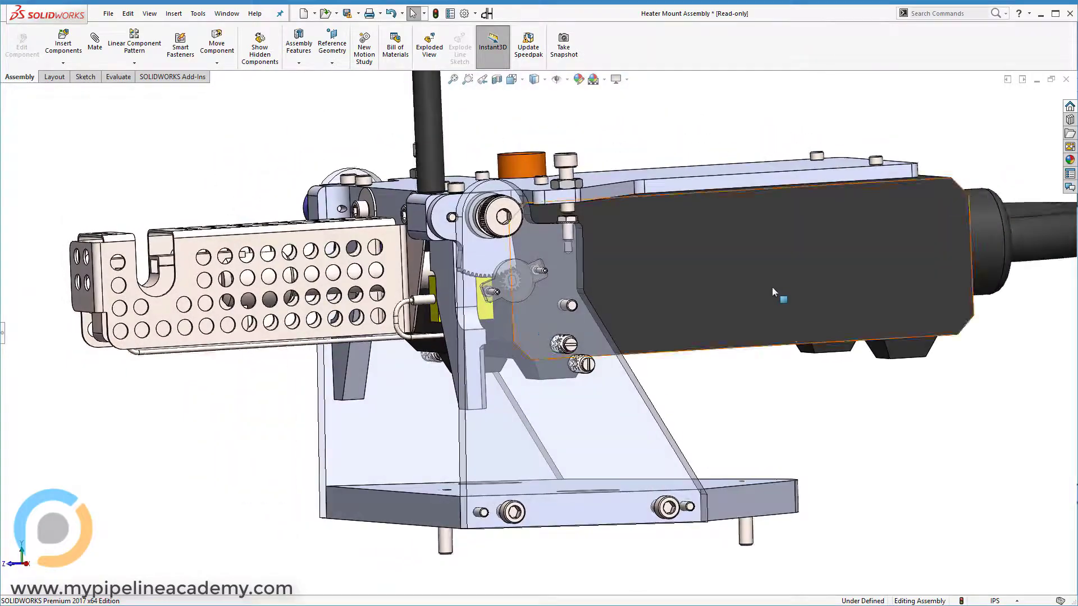
Raise the heater enclosure slightly and examine the mount plate's socket head stop screw above the hex bolt.
mouse_move(771, 288)
left_mouse_down()
mouse_move(786, 251)
mouse_move(777, 308)
mouse_move(786, 285)
mouse_move(776, 263)
mouse_move(772, 278)
left_mouse_up()
scroll(665, 230, "down", 6)
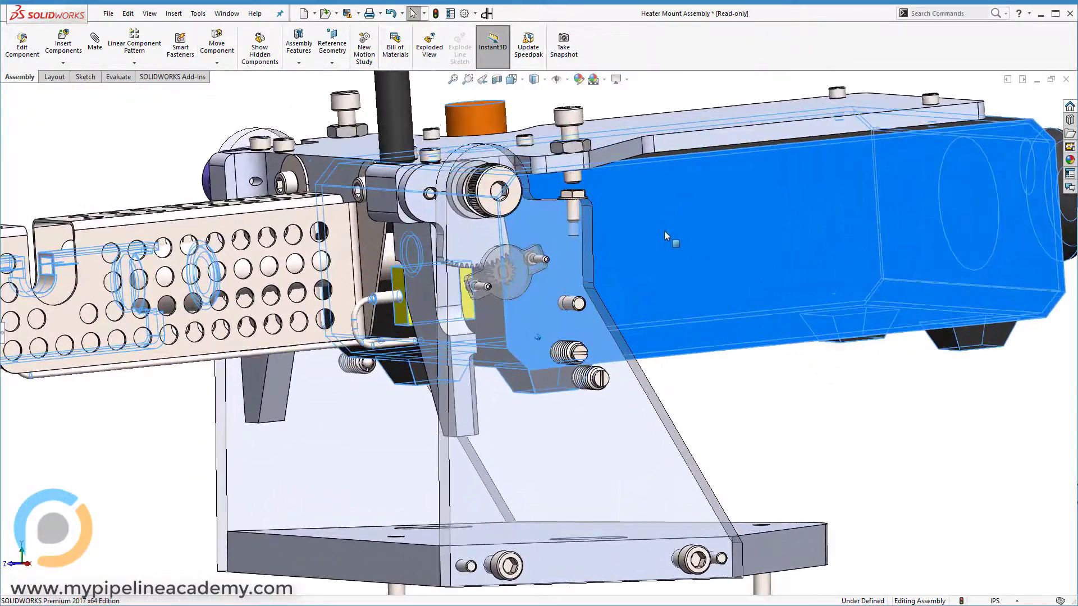
scroll(664, 261, "down", 2)
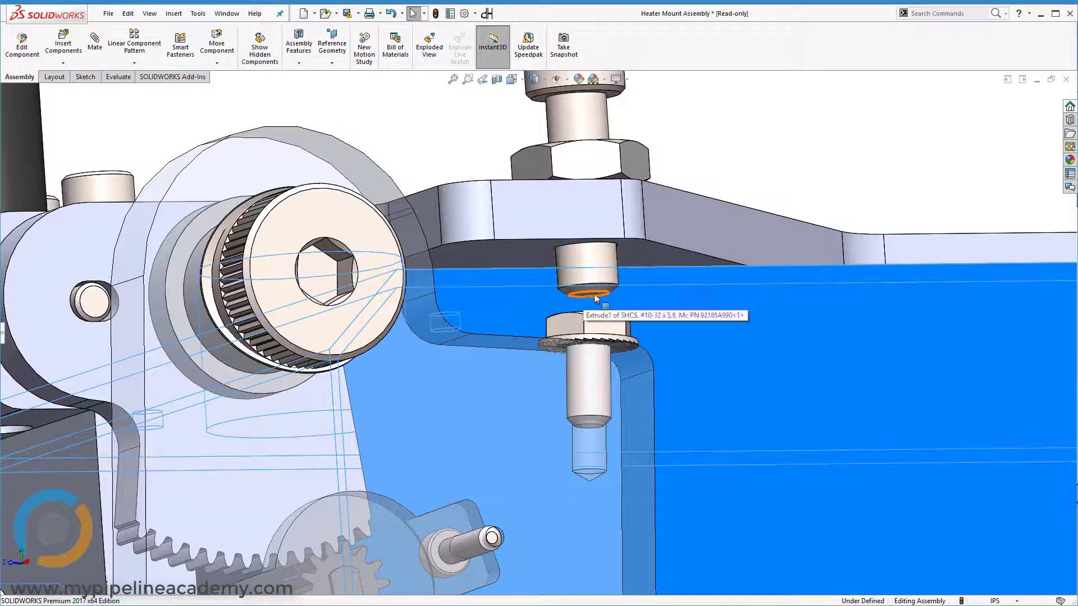
Highlight the mount plate's socket head stop screw and the hex bolt head it stops against.
left_click(585, 277)
left_click(598, 328)
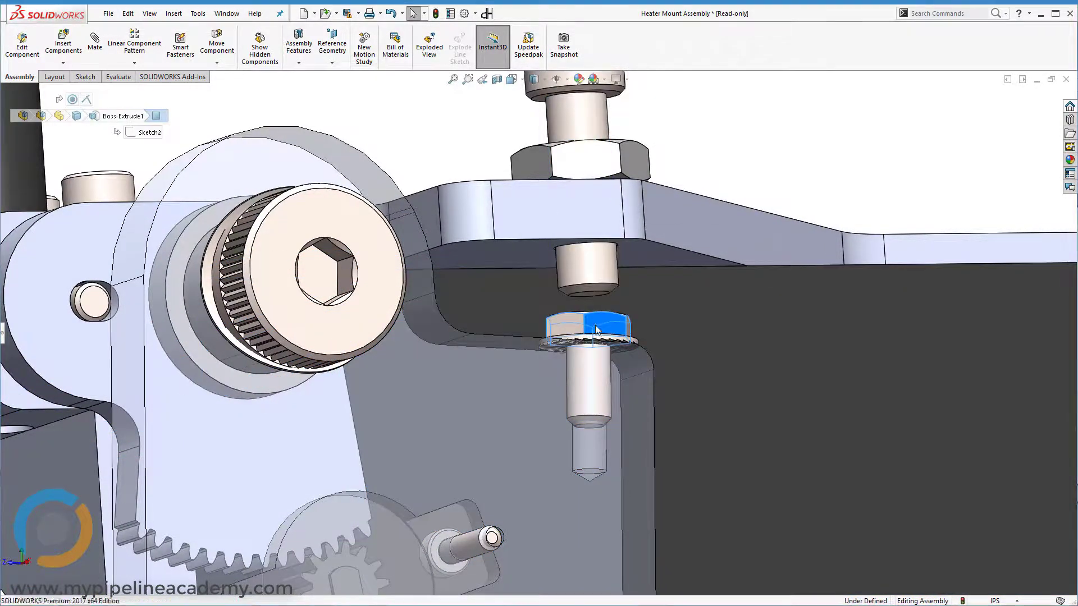
left_click(753, 141)
Rock the heater enclosure slightly about its pivot and leave it nearly level with the base plate.
scroll(750, 247, "up", 6)
scroll(747, 315, "up", 3)
left_click_drag(746, 314, 745, 331)
middle_click_drag(744, 331, 706, 314)
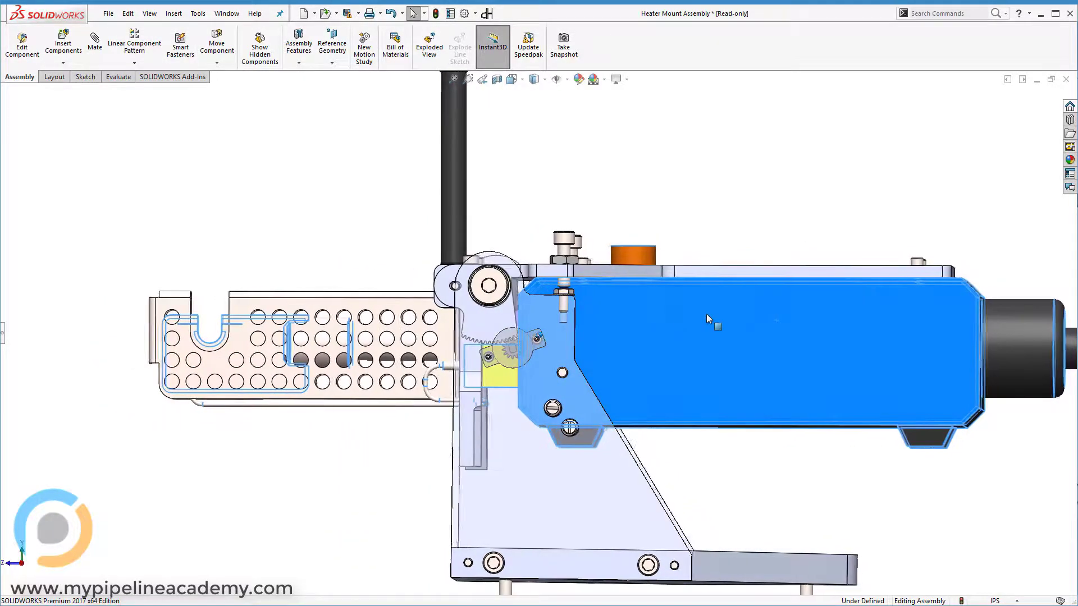
middle_click_drag(619, 341, 666, 193)
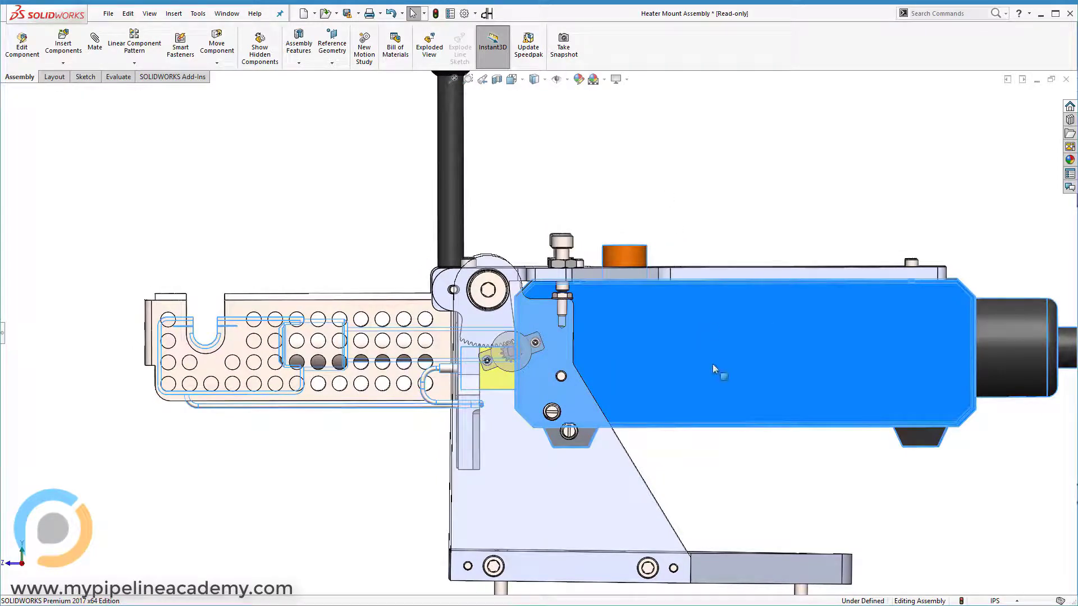
mouse_move(712, 365)
left_mouse_down()
mouse_move(706, 221)
mouse_move(715, 359)
left_mouse_up()
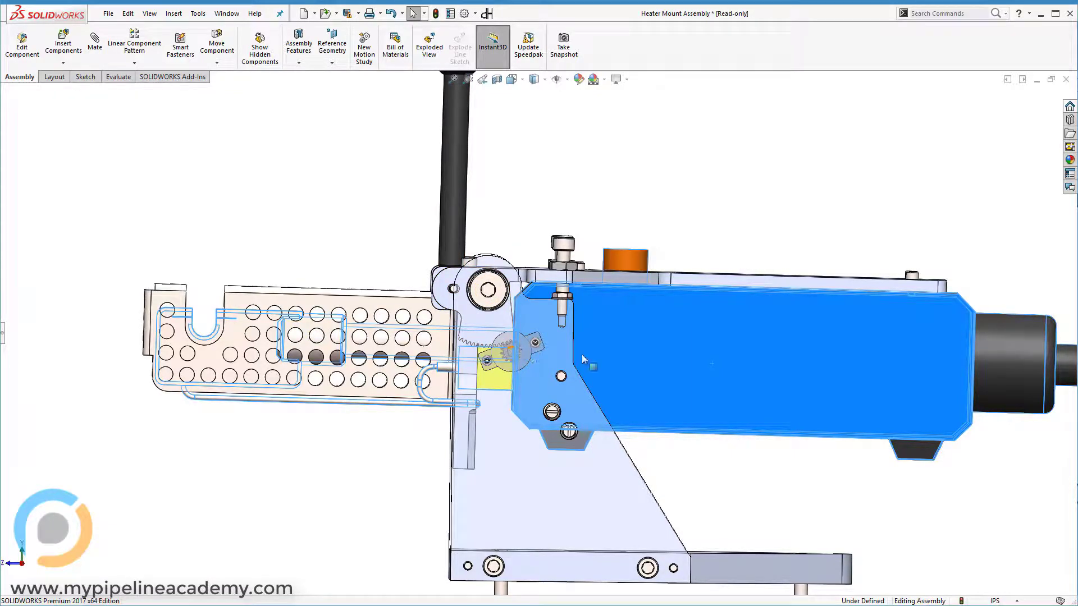
left_click_drag(581, 354, 708, 376)
key("Escape")
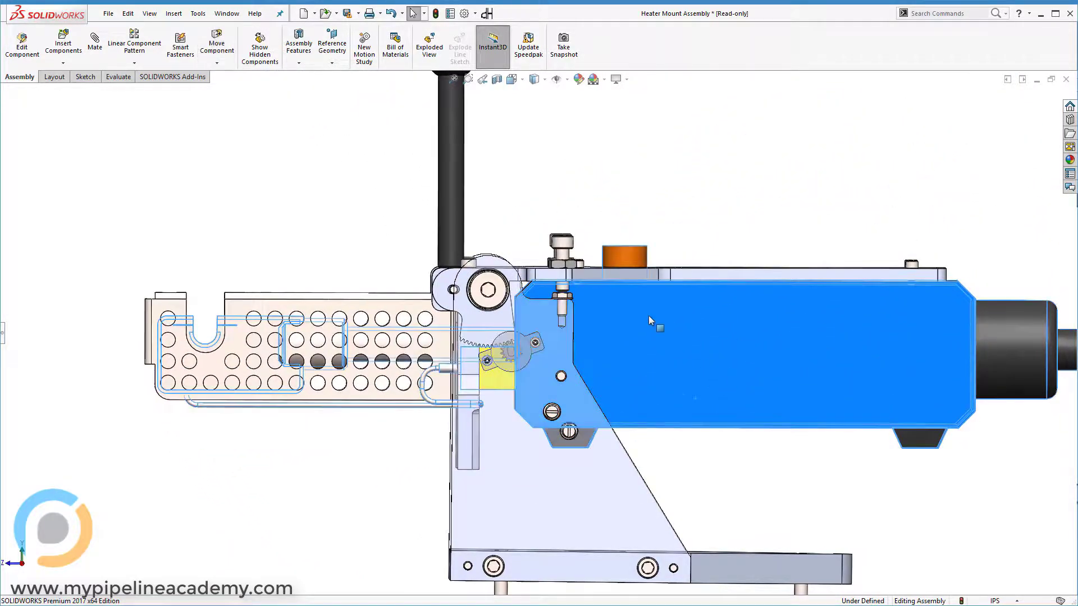
left_click(674, 154)
Examine the ball noses of the two spring plungers in the side plate, highlighting each one.
middle_click_drag(568, 179, 631, 157)
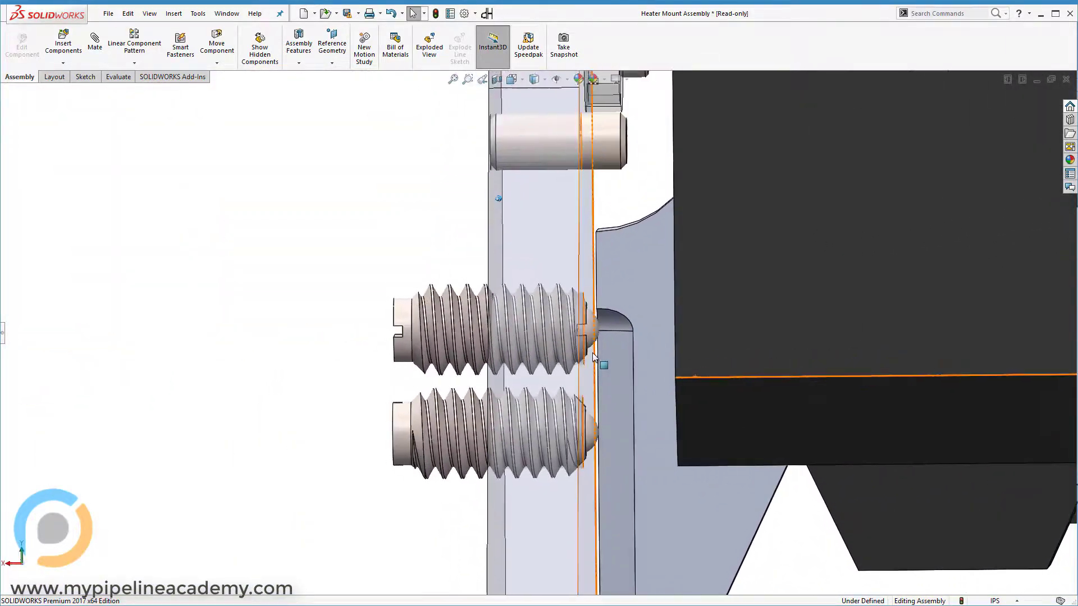
left_click(594, 325)
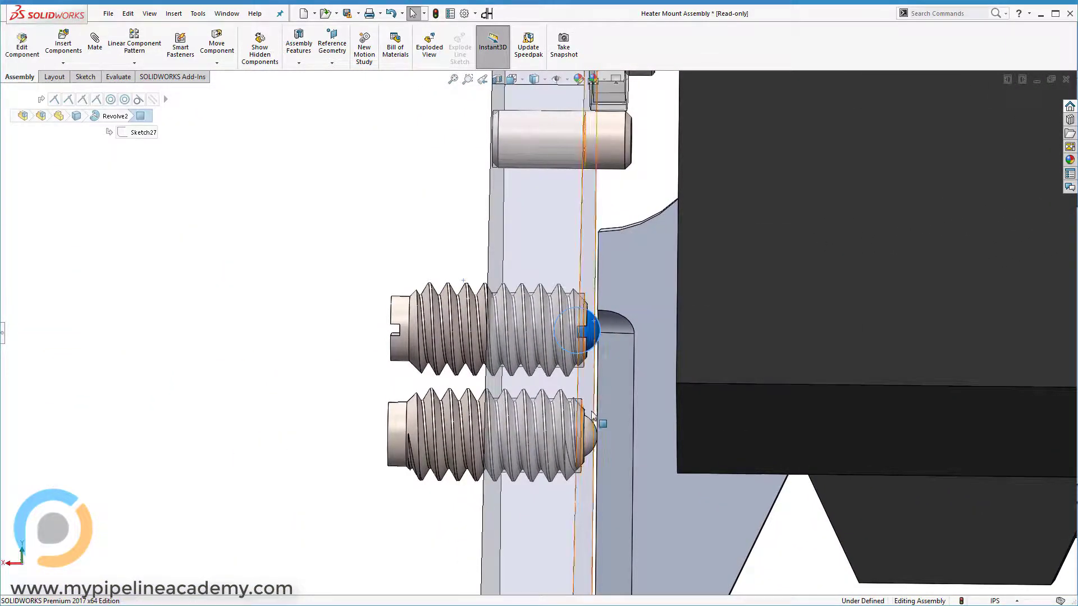
left_click(589, 440)
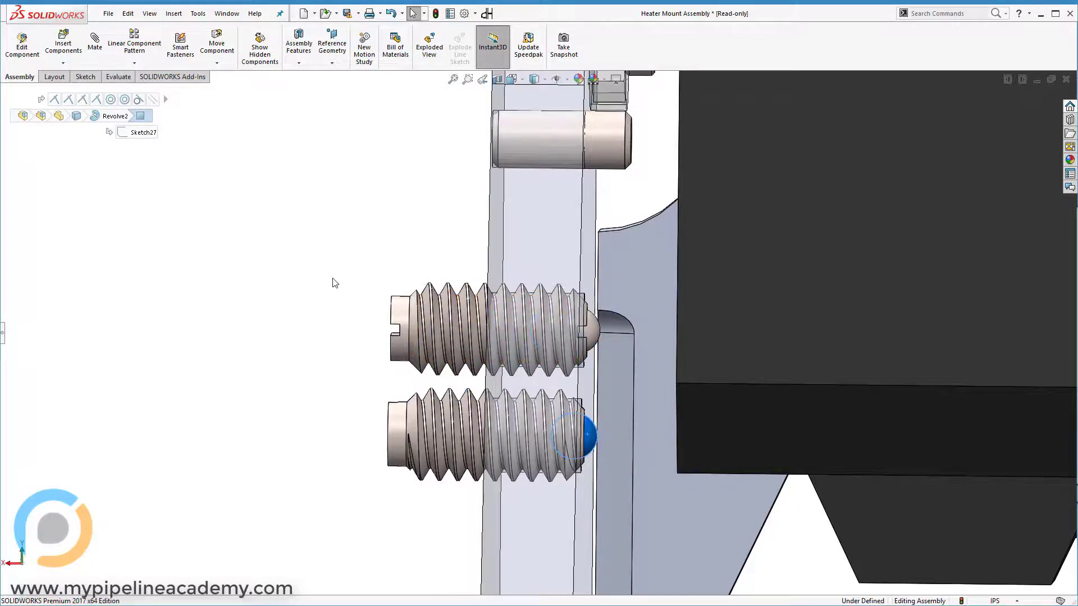
left_click(313, 275)
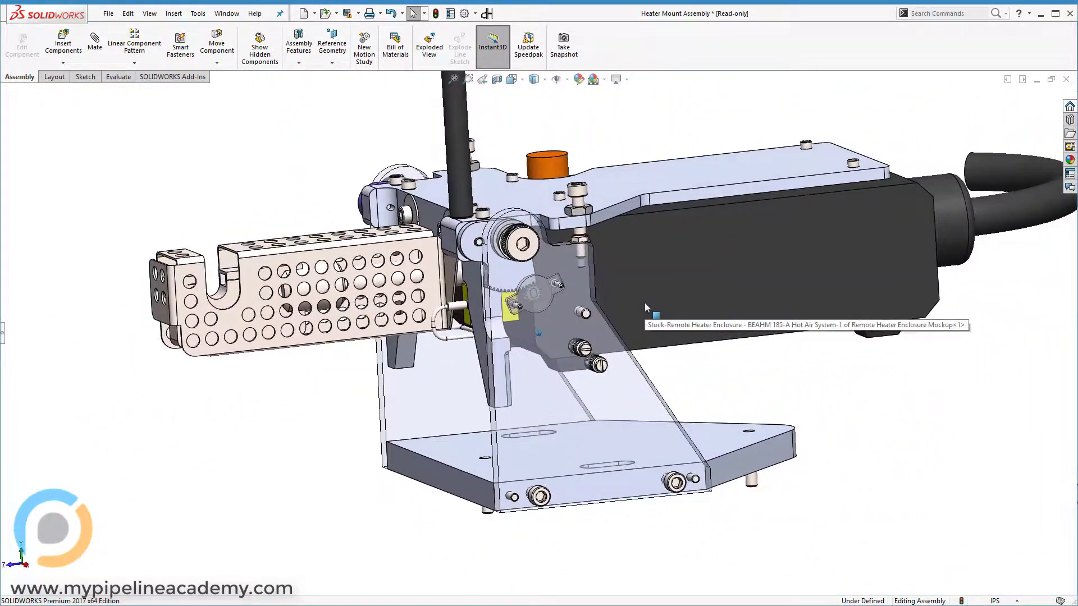
Tilt the heater enclosure upward and highlight the angled edge face of the rotary stop wing.
left_click_drag(644, 302, 670, 233)
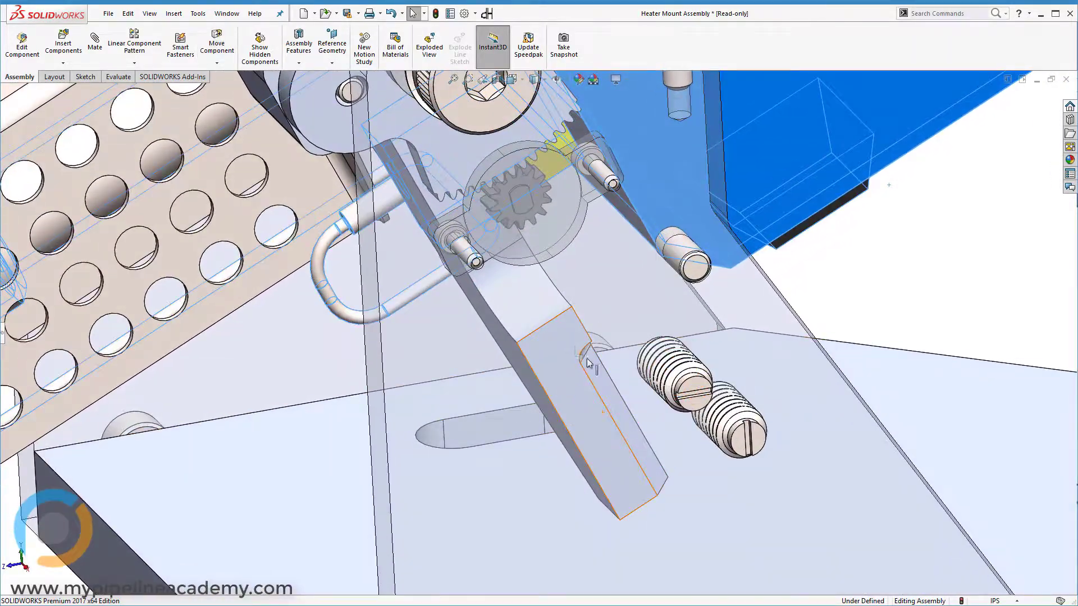
left_click(597, 376)
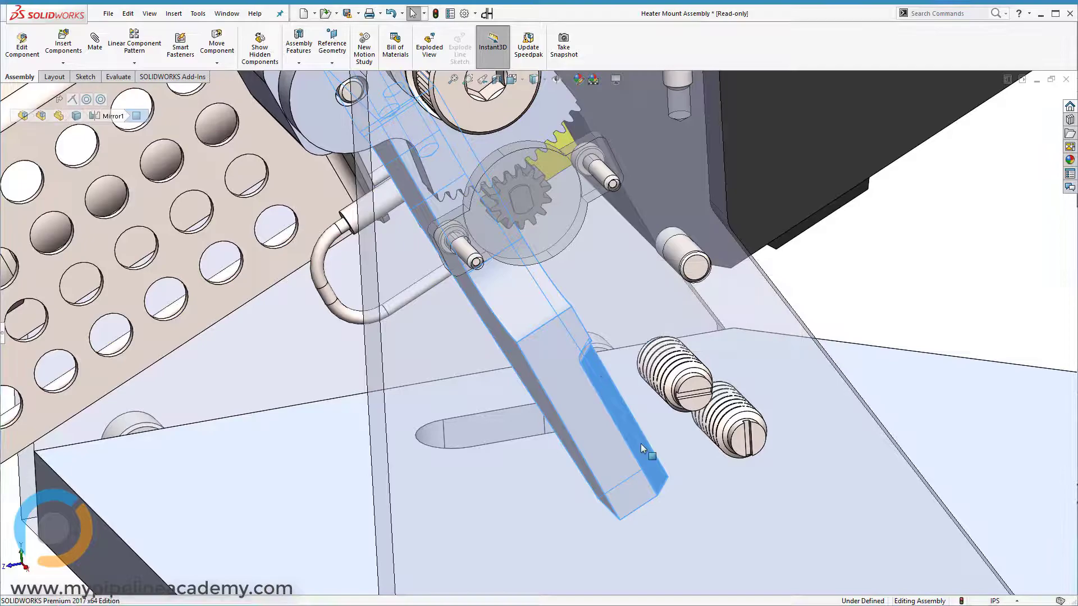
middle_click_drag(747, 335, 857, 288)
scroll(857, 289, "up", 8)
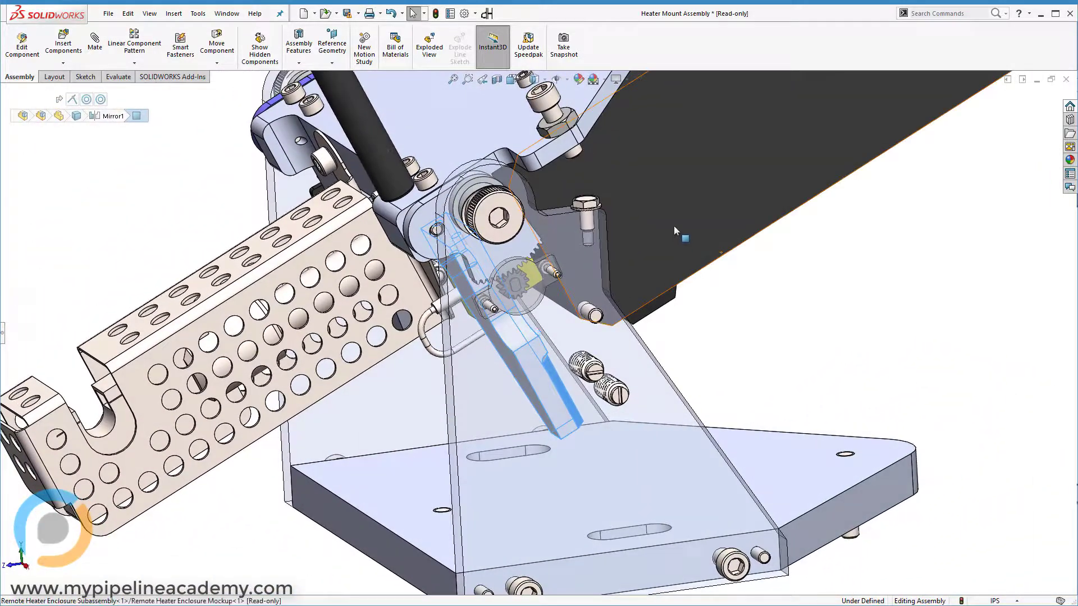
Raise the heater enclosure until the stop wing meets the spring plungers, and examine their ball noses edge-on.
left_click_drag(674, 226, 675, 190)
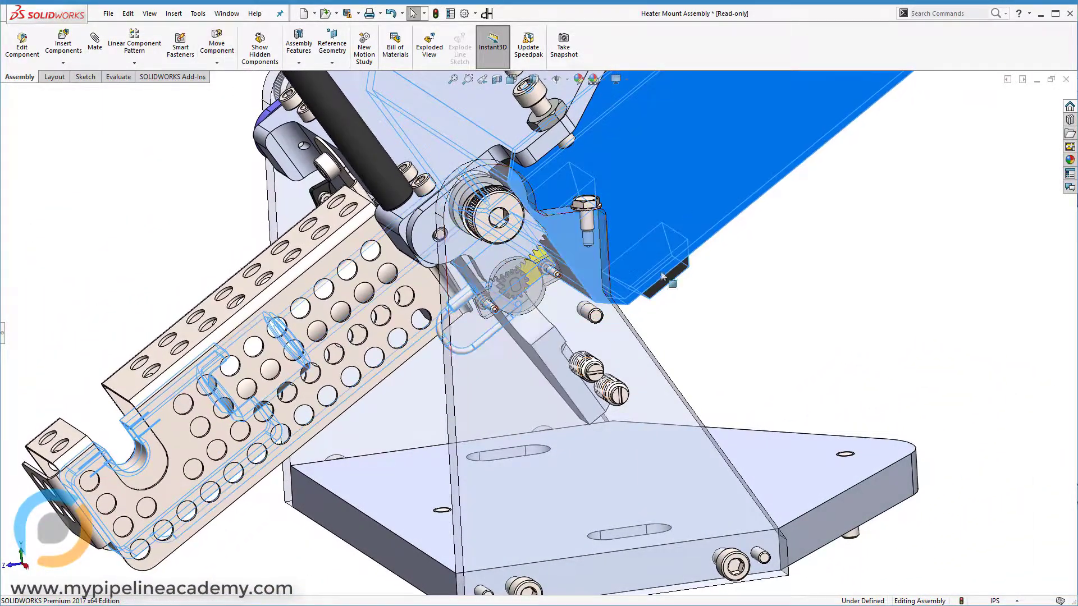
middle_click_drag(591, 372, 589, 348)
scroll(599, 324, "down", 3)
scroll(599, 328, "down", 1)
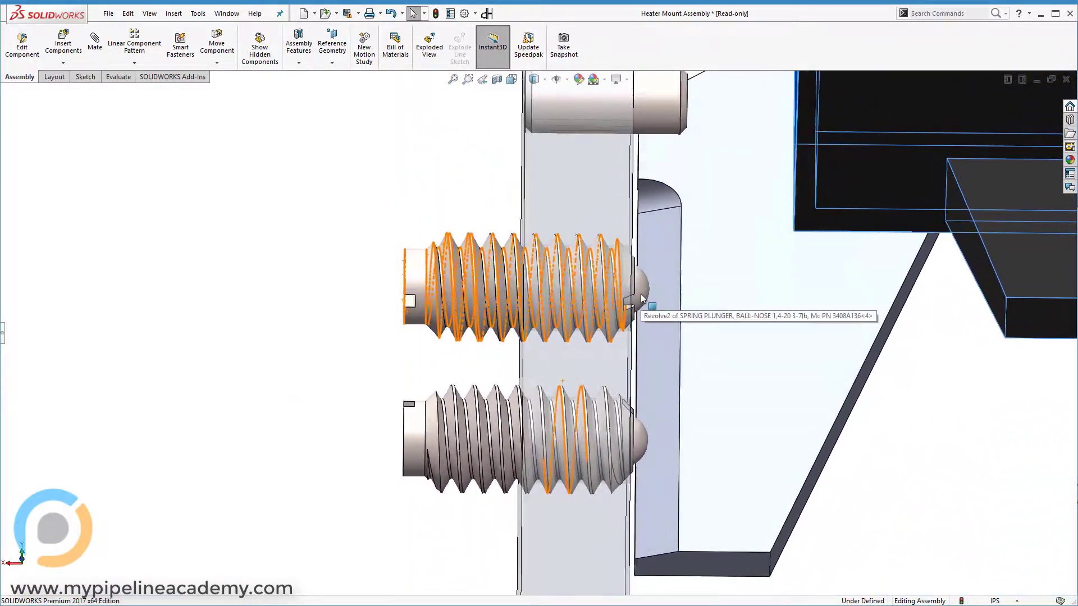
middle_click_drag(641, 295, 641, 293)
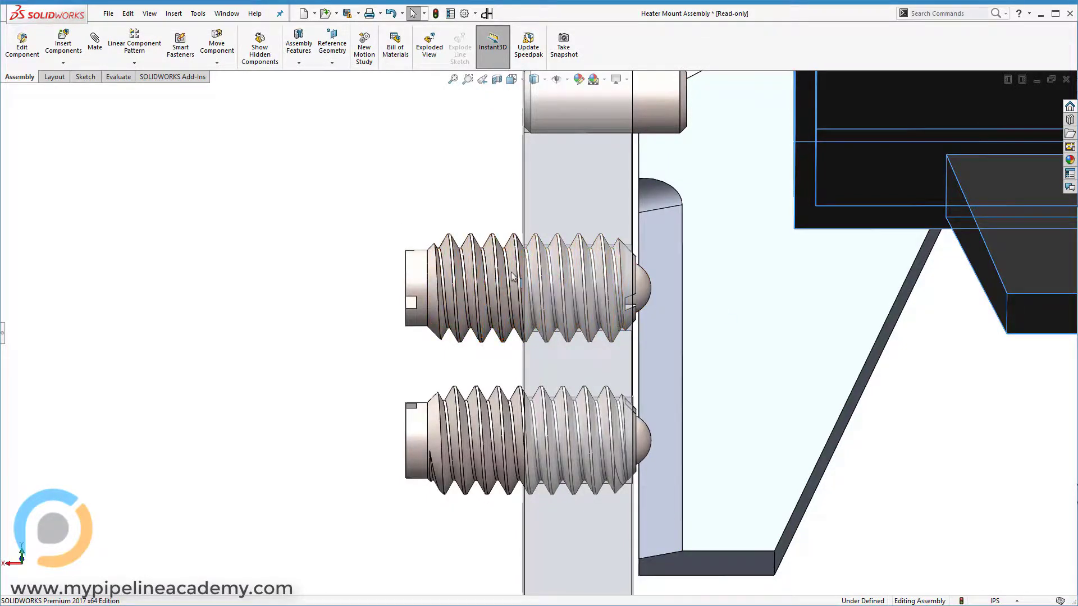
Make the upper ball-nose spring plunger transparent to look inside it, and undo the transparency change.
left_click(513, 252)
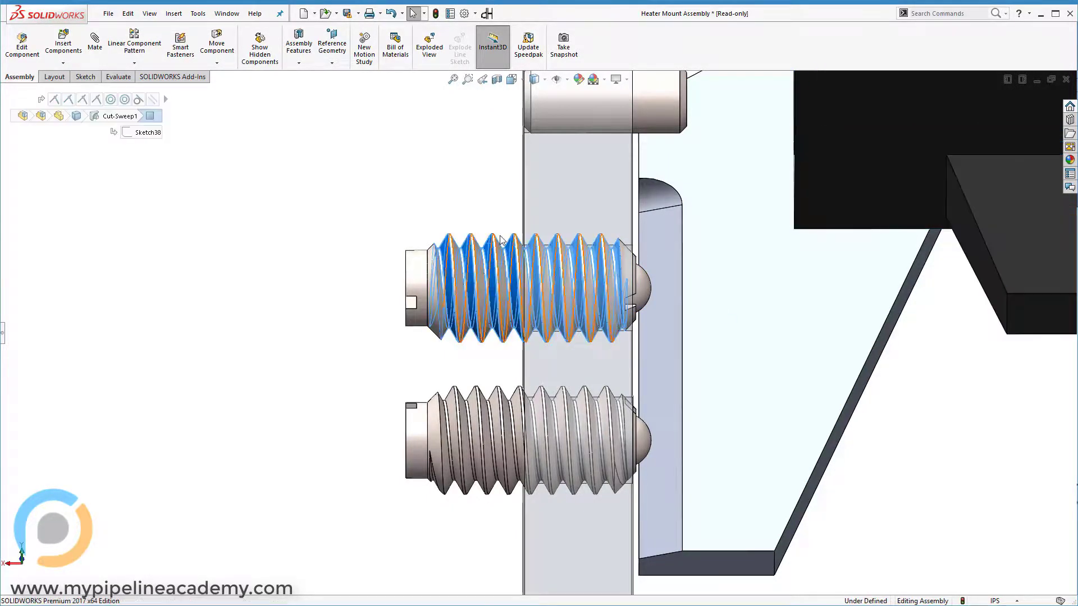
left_click(612, 161)
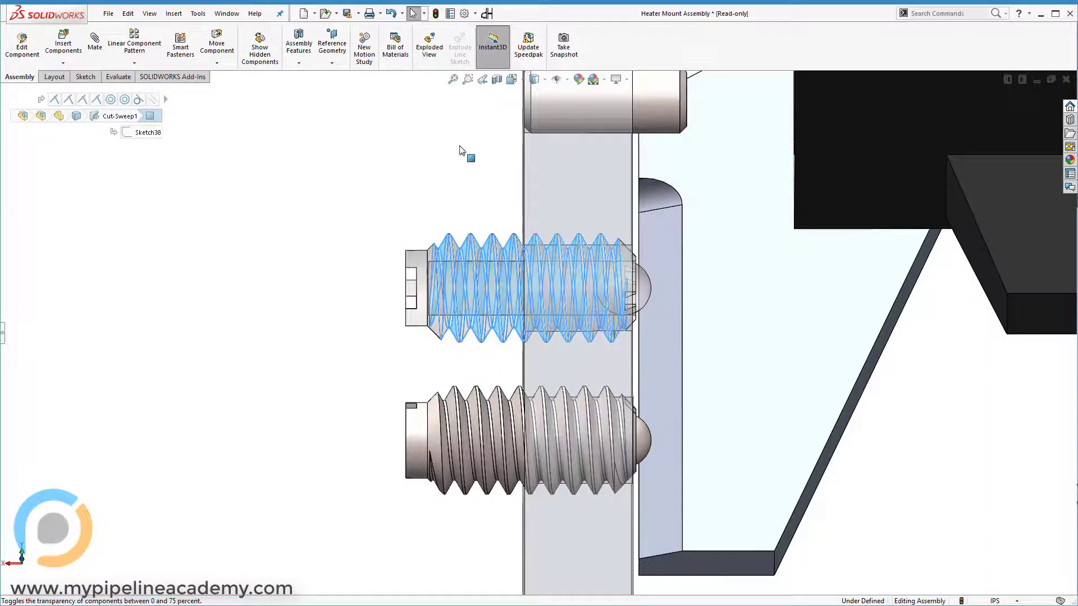
left_click(391, 192)
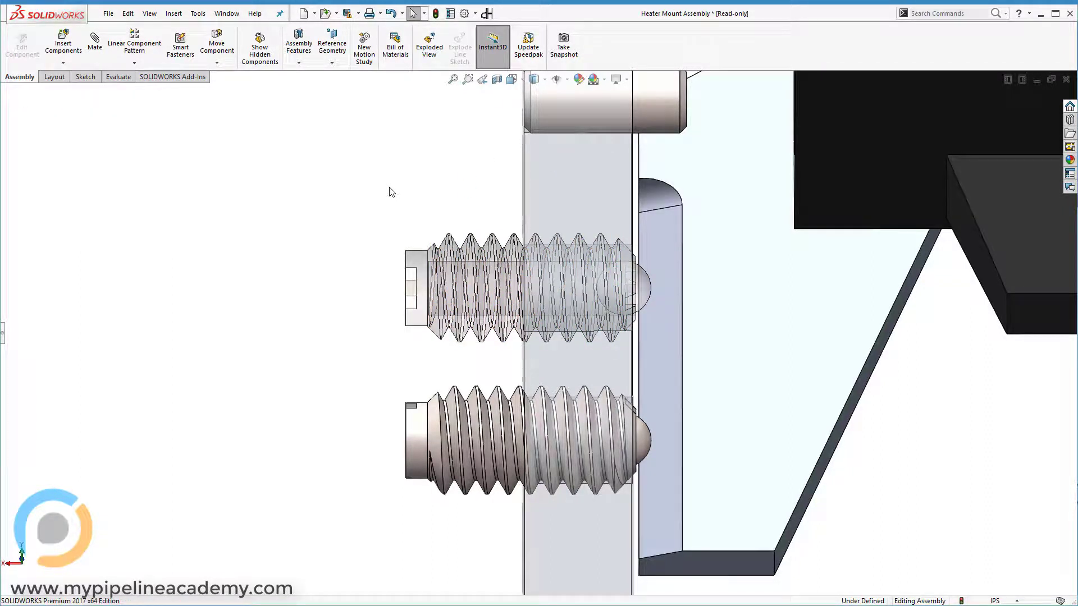
key("ctrl+z")
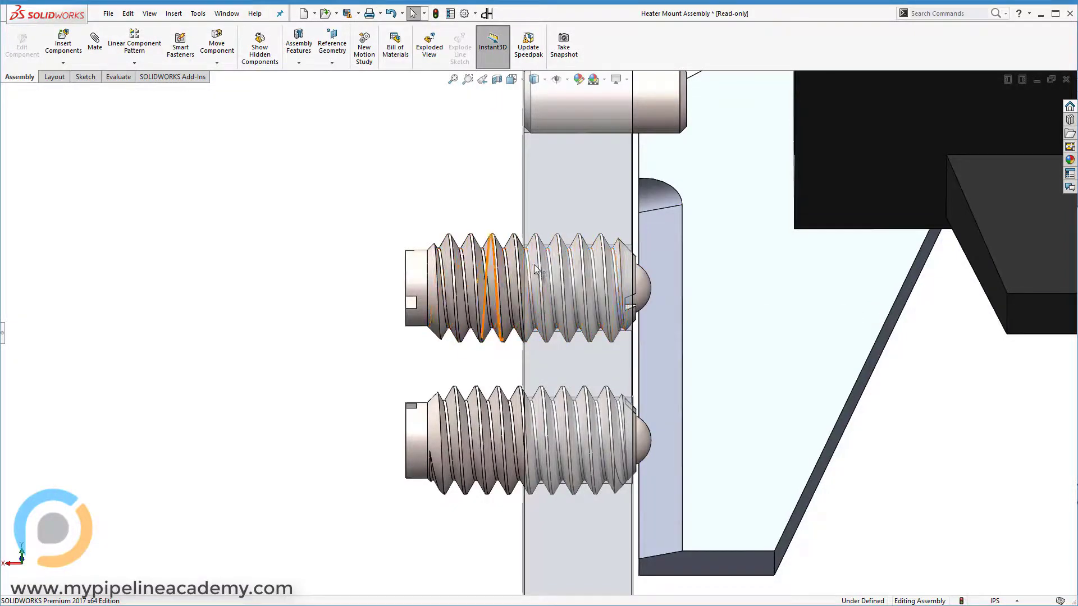
Swing the rotary stop wing past both spring plungers to raise the heater to a steeper tilt.
scroll(742, 395, "up", 4)
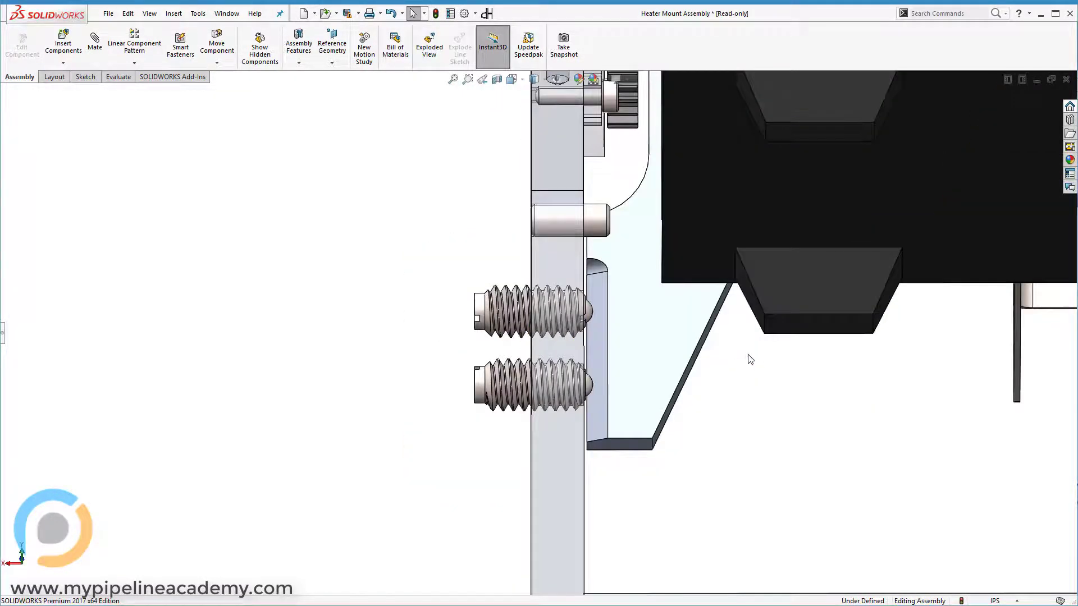
key("ctrl+shift+z")
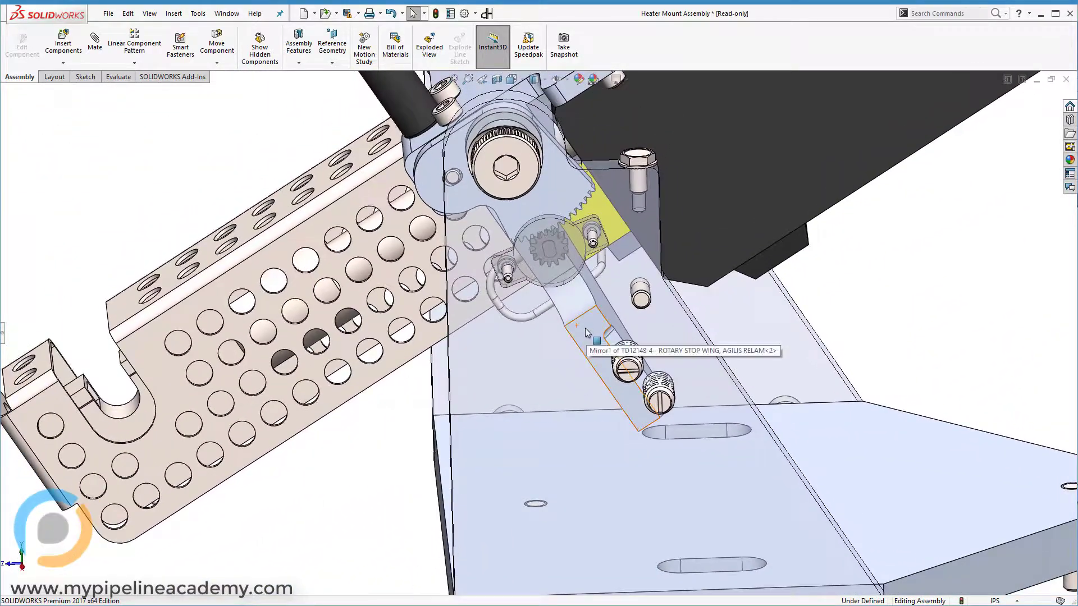
left_click(588, 331)
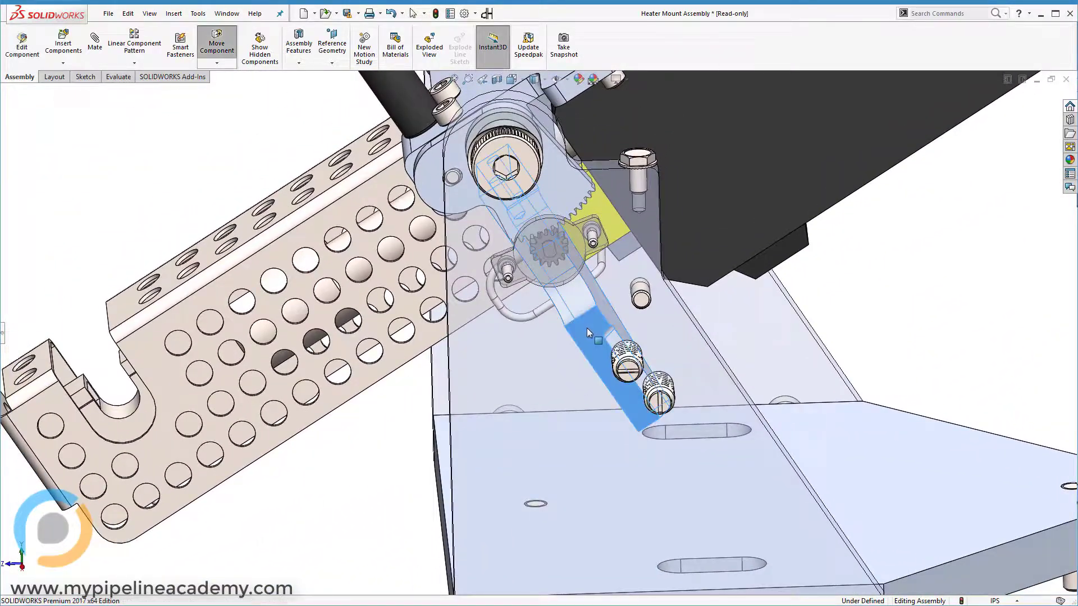
left_click_drag(588, 328, 618, 305)
left_click(945, 268)
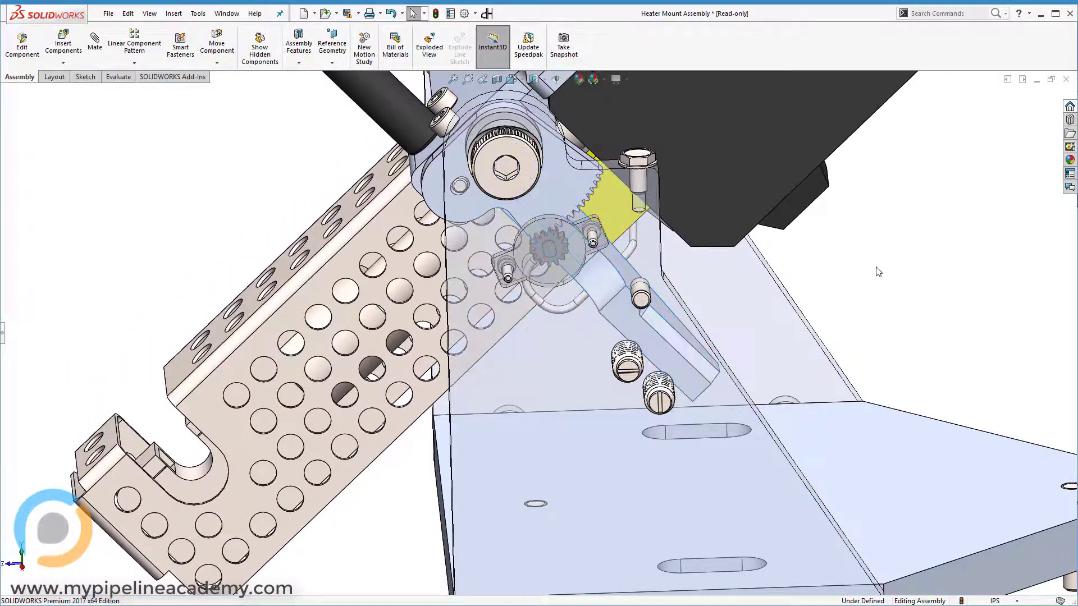
Move the rotary stop wing against the spring plungers' ball noses while viewing them from the inner side.
middle_click_drag(944, 268, 851, 284)
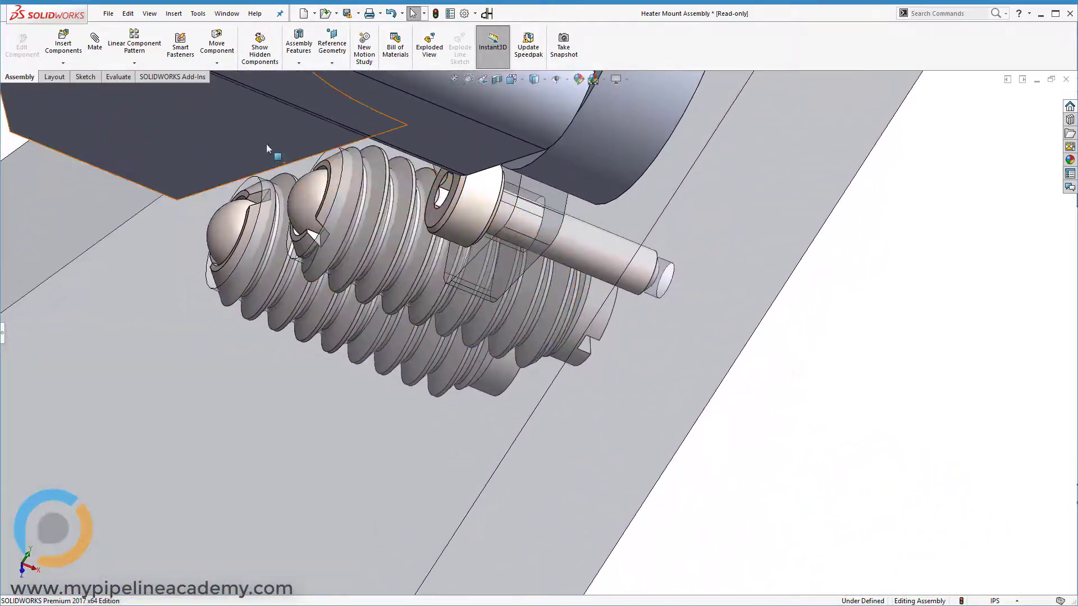
left_click(246, 132)
left_click_drag(247, 134, 275, 179)
left_click(924, 490)
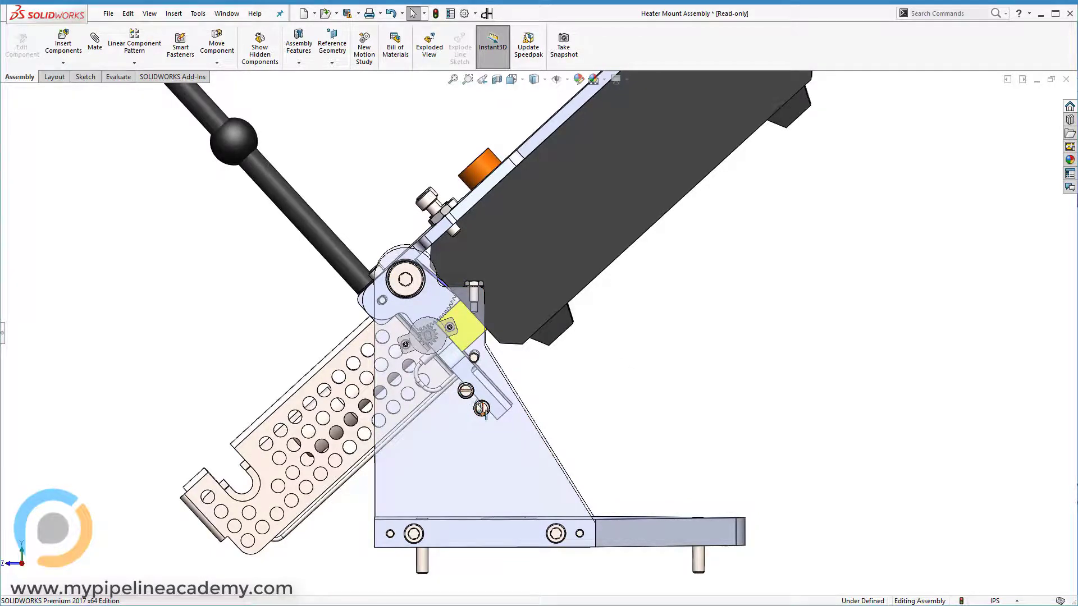
Examine the stop wings and paired spring plungers on both side plates from below.
scroll(612, 386, "down", 5)
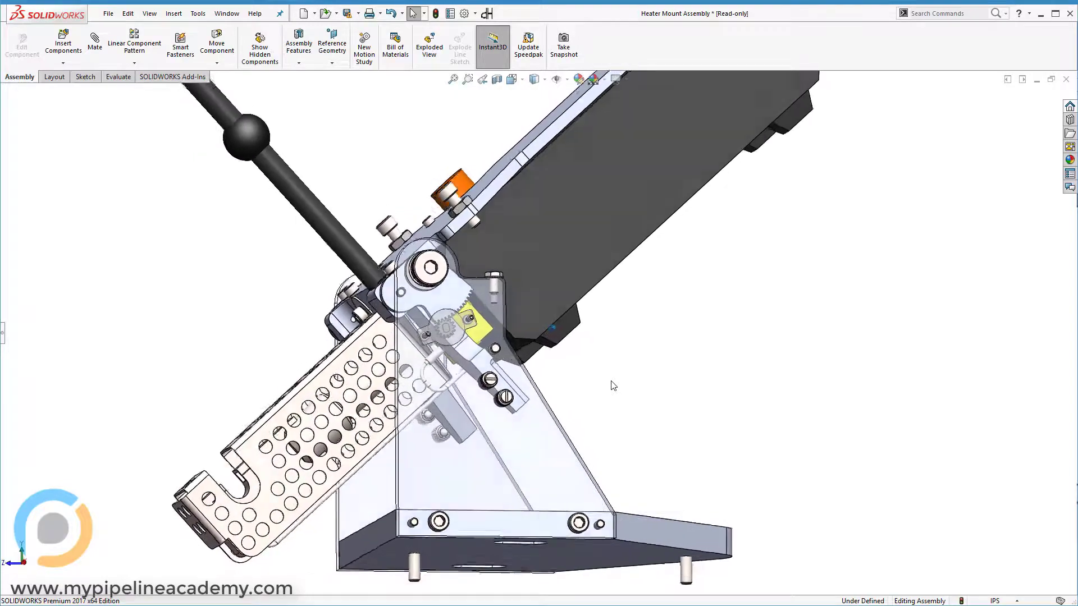
scroll(425, 396, "down", 3)
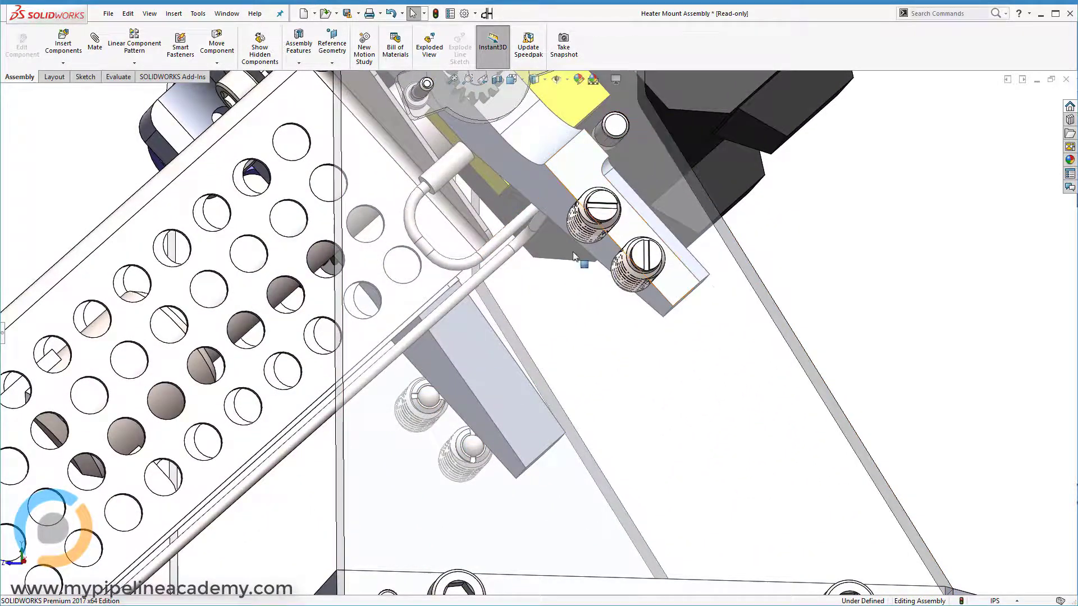
scroll(824, 278, "up", 1)
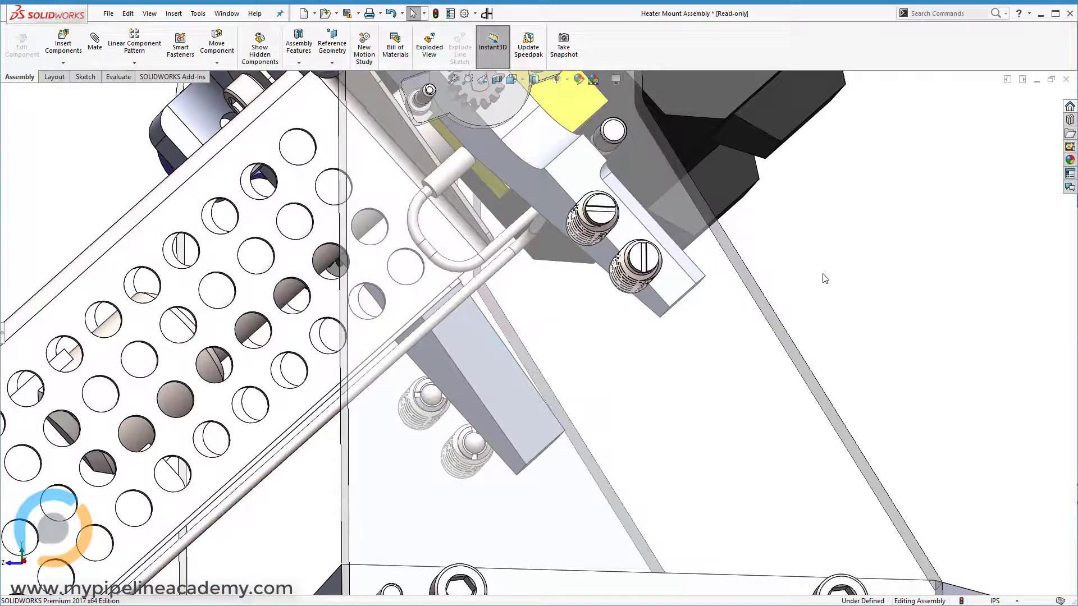
scroll(822, 277, "up", 2)
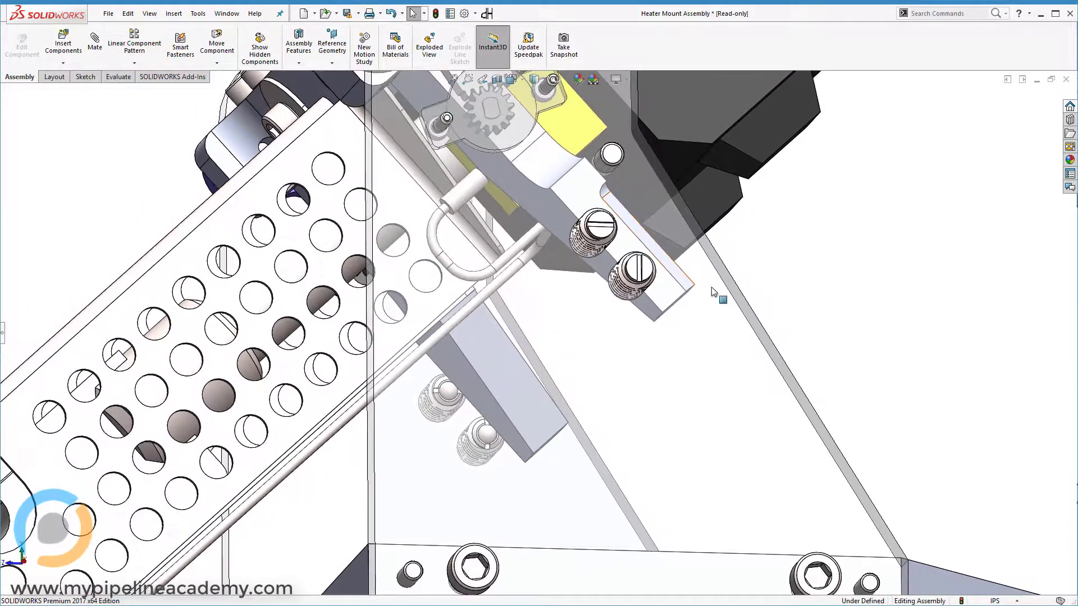
middle_click_drag(866, 270, 868, 270)
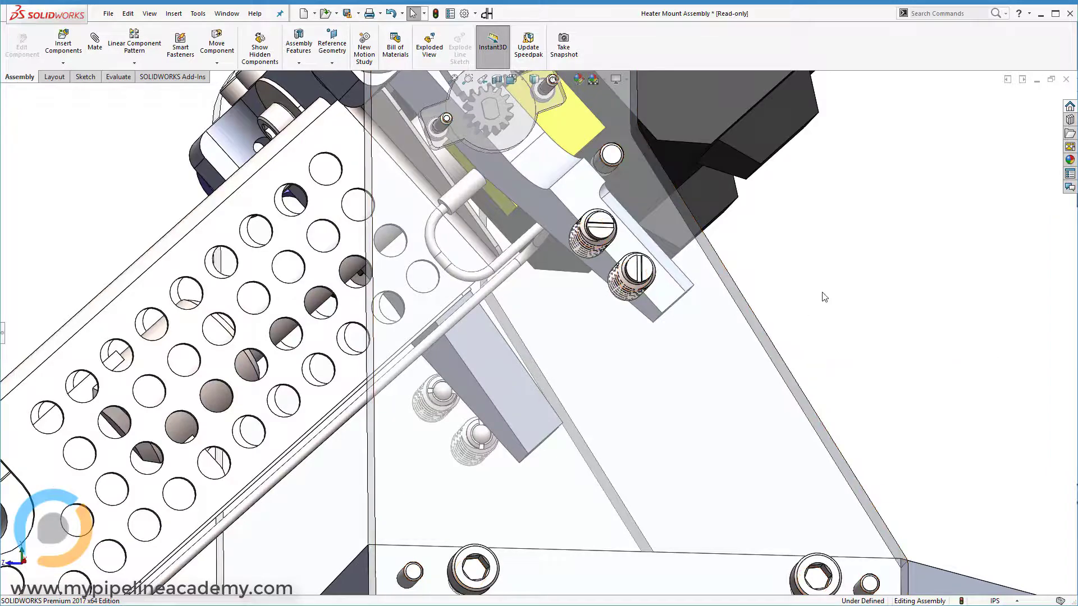
scroll(824, 297, "up", 2)
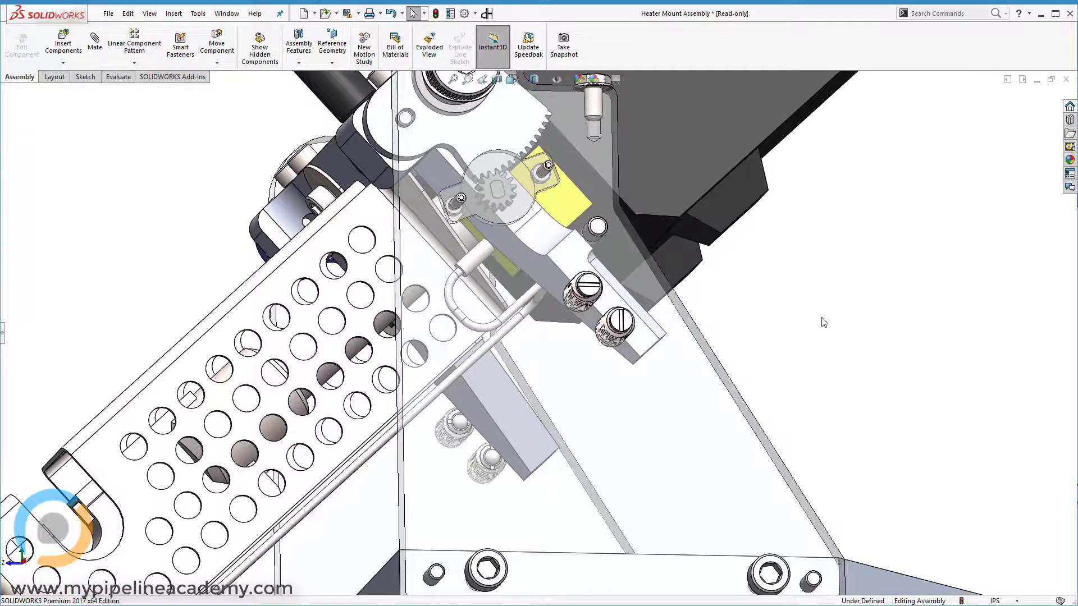
key("f")
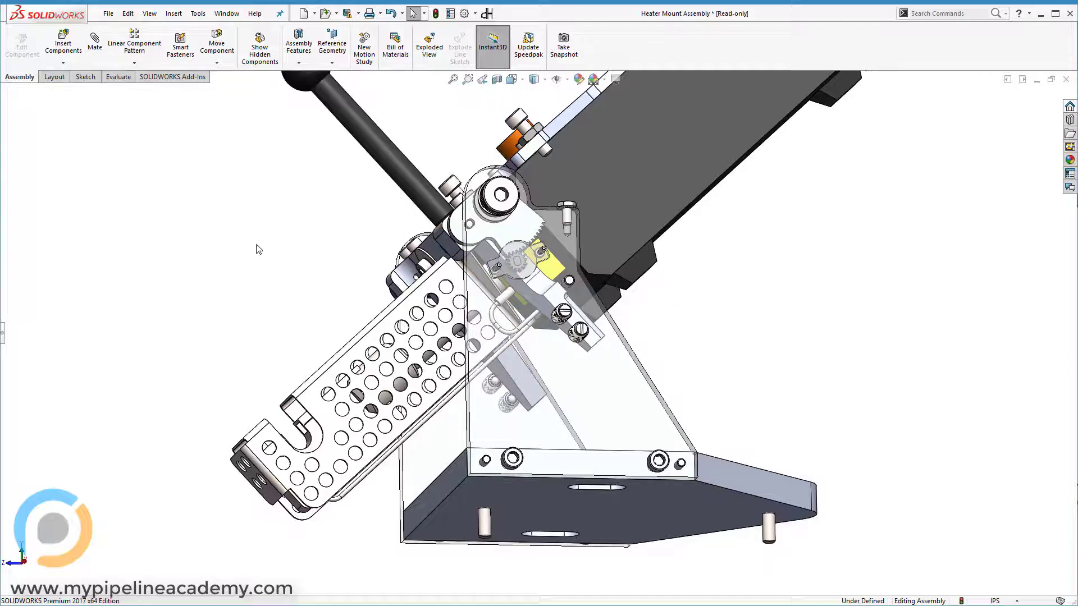
middle_click_drag(257, 245, 252, 246)
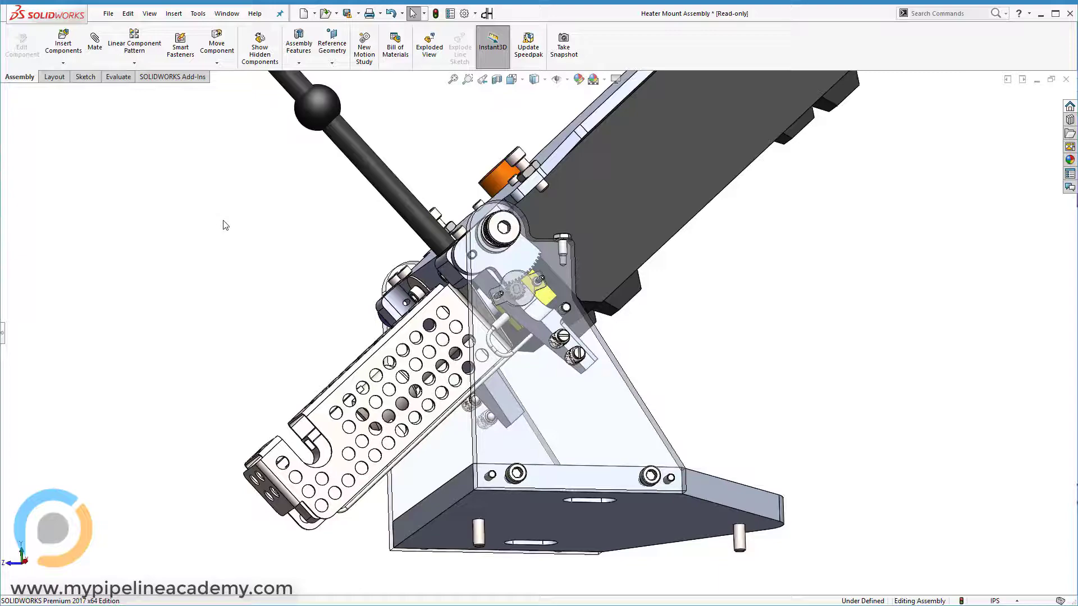
Swing the ball-ended lever handle partway toward upright to lower the heater's tilt, seen from the side.
key("Down")
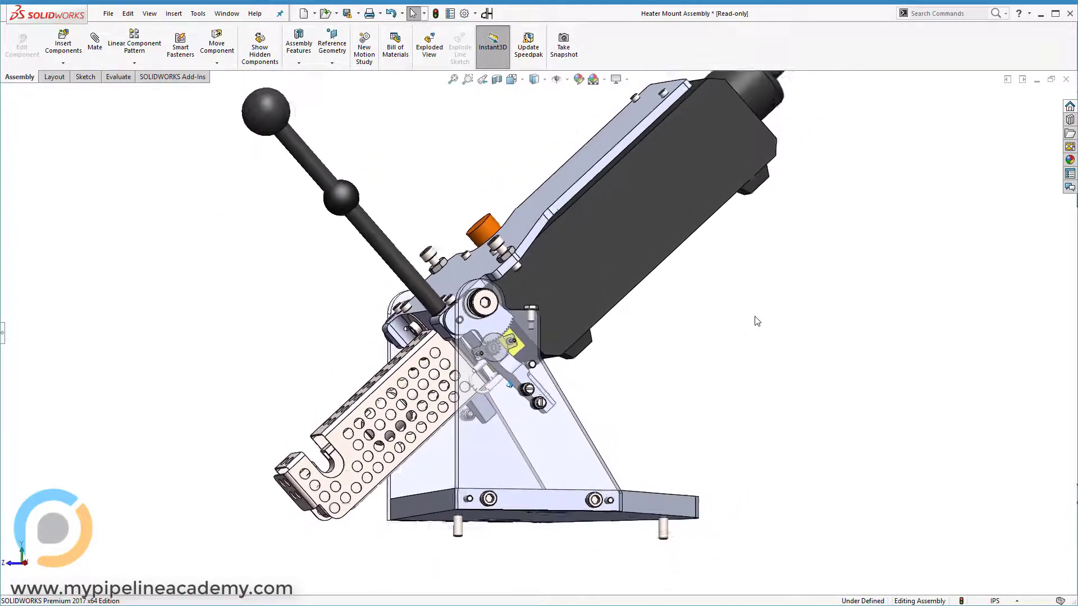
key("Down")
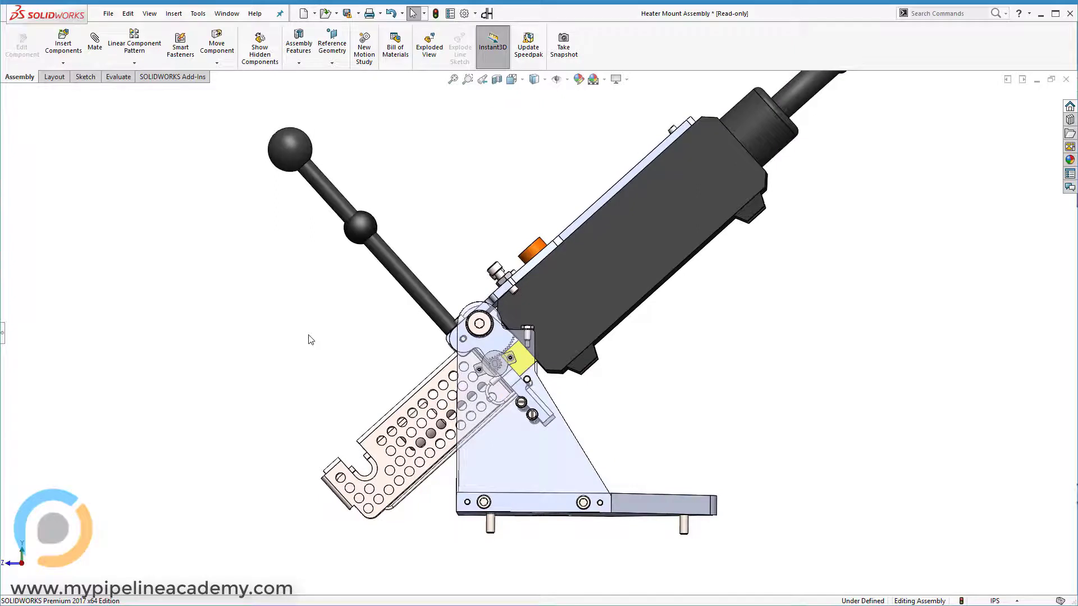
key("ctrl+8")
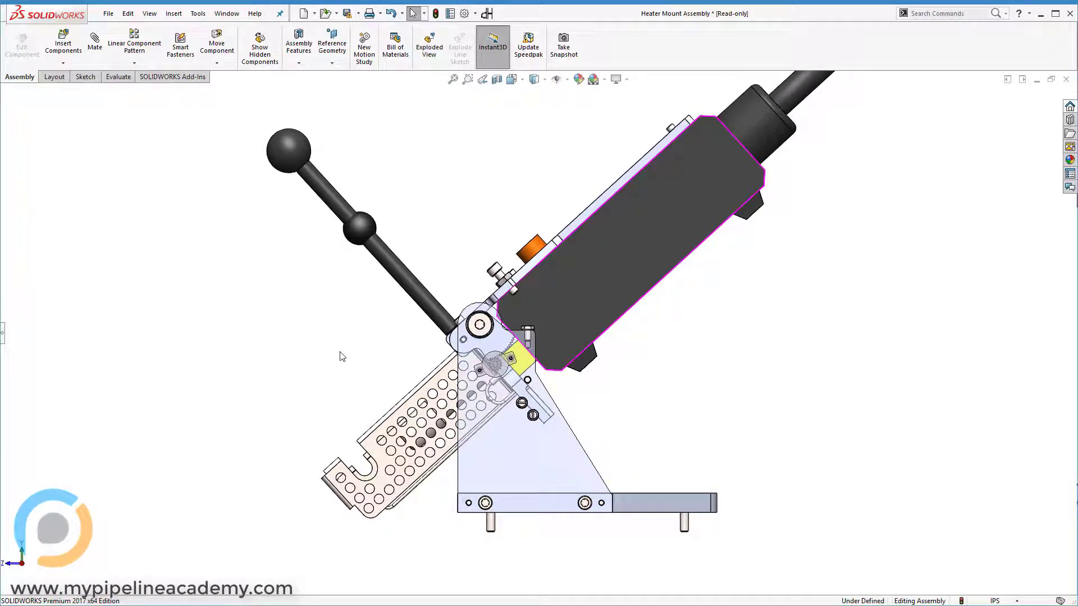
left_click(279, 156)
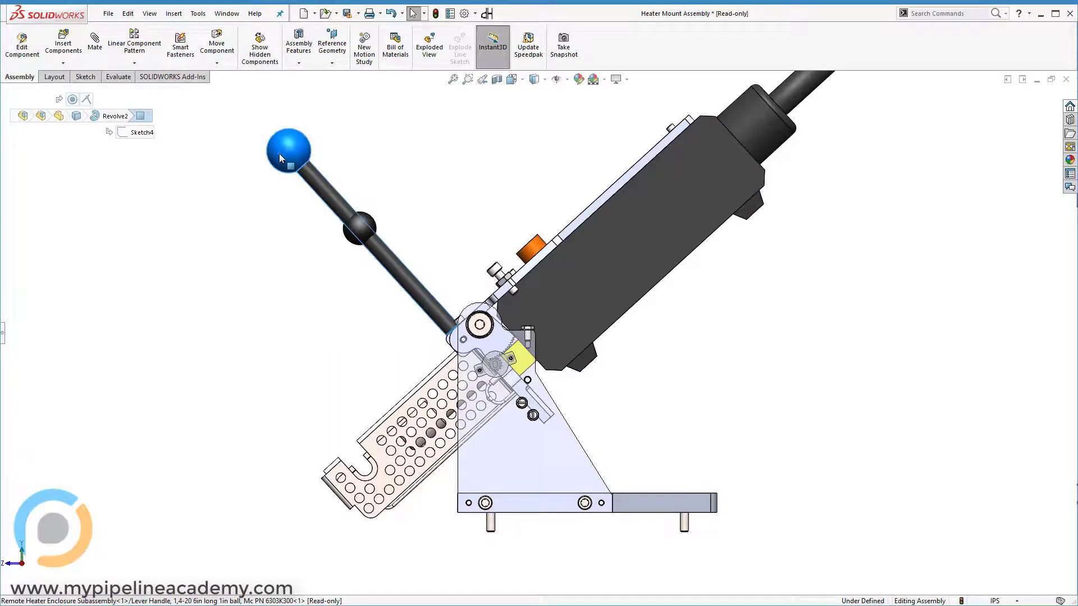
left_click_drag(279, 153, 333, 129)
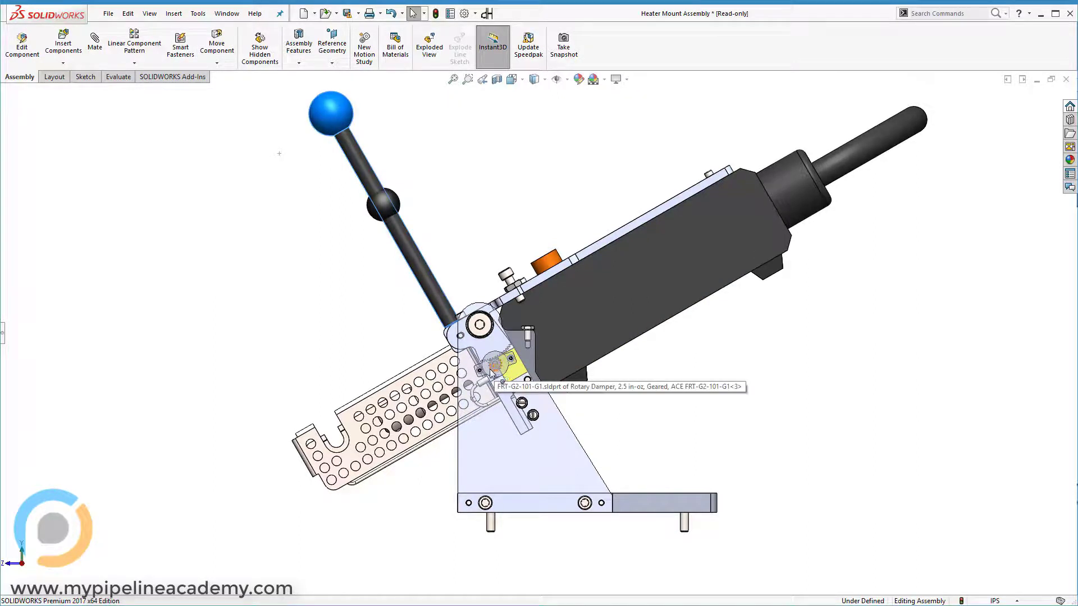
Rotate the heater enclosure down about its pivot until it is level with the base plate.
left_click(336, 145)
left_click_drag(644, 279, 705, 347)
key("Escape")
left_click(251, 242)
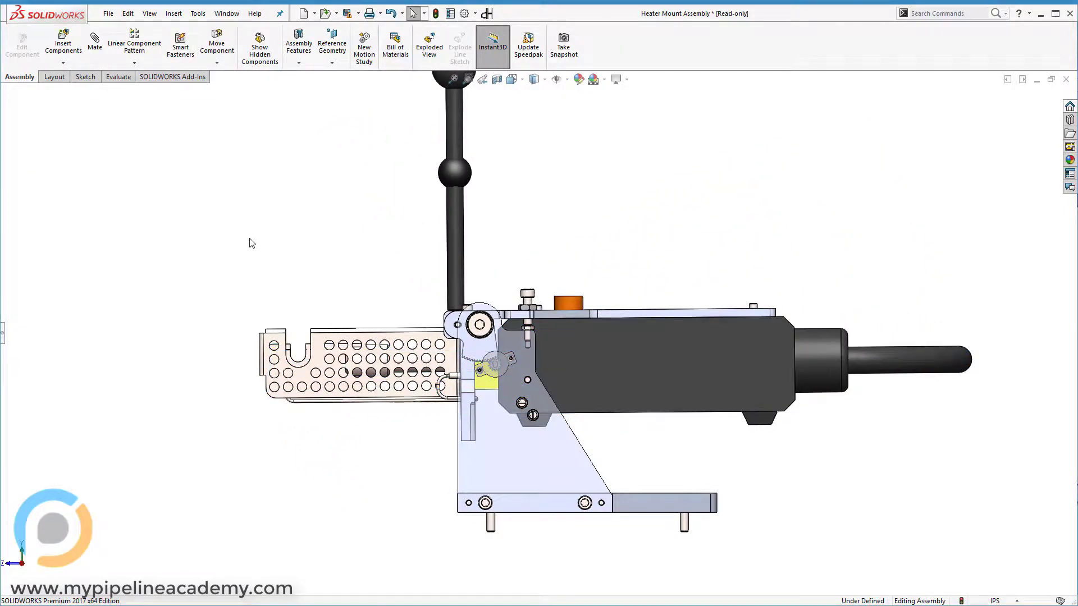